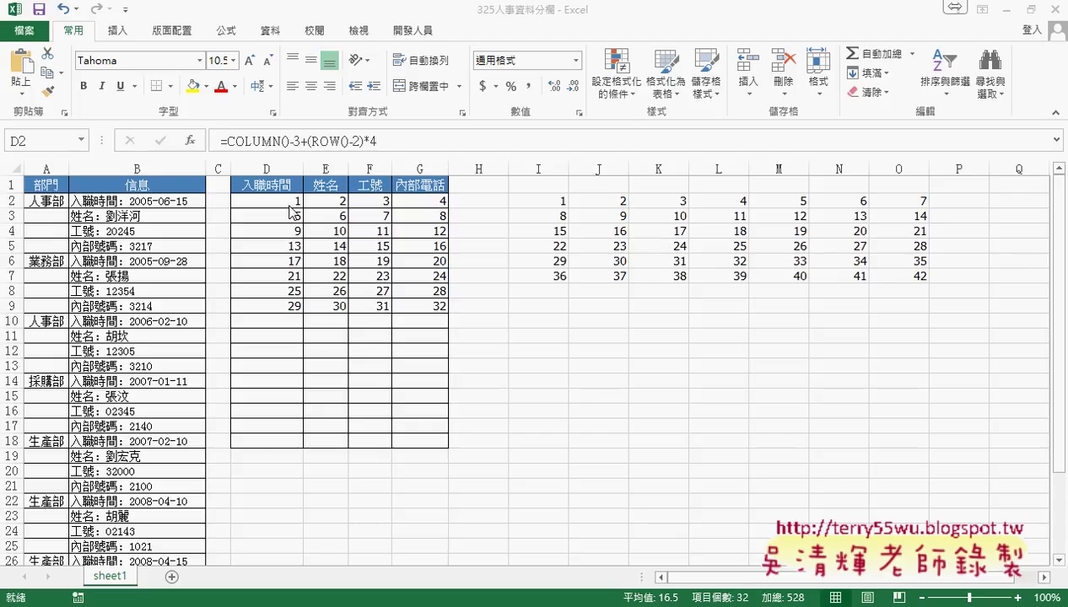
- Cut COLUMN()-3+(ROW()-2)*4 out of D2's formula, keeping only the equals sign
drag(439, 305, 269, 202)
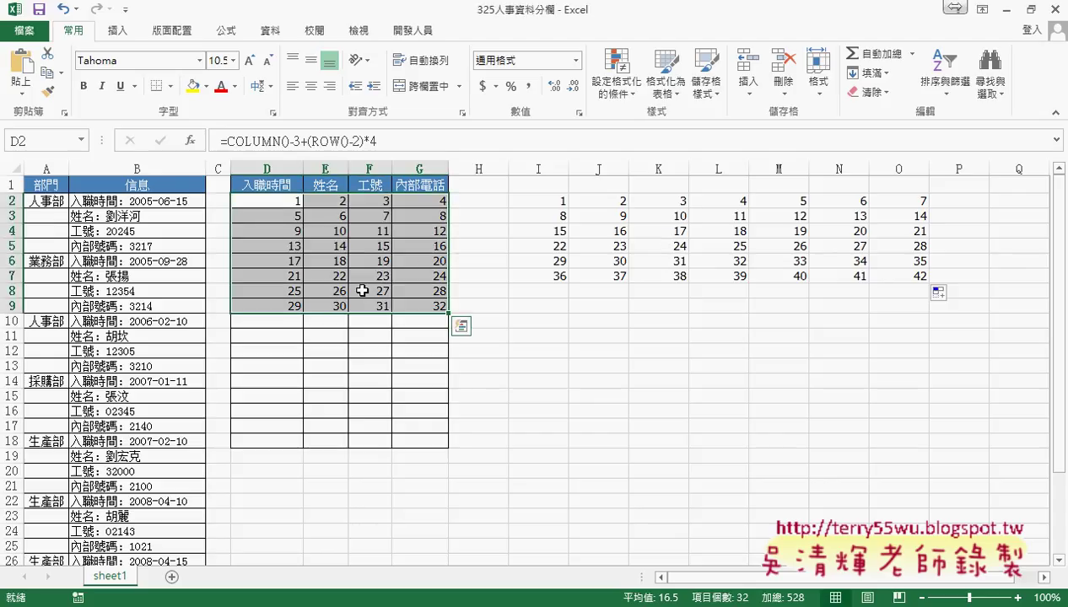
click(280, 201)
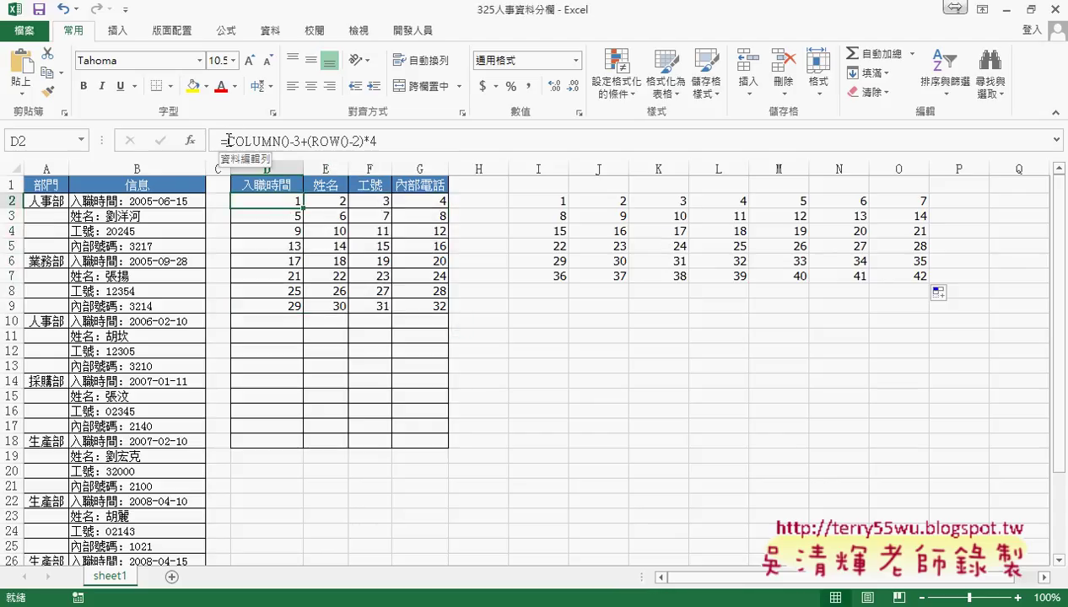
drag(227, 140, 301, 141)
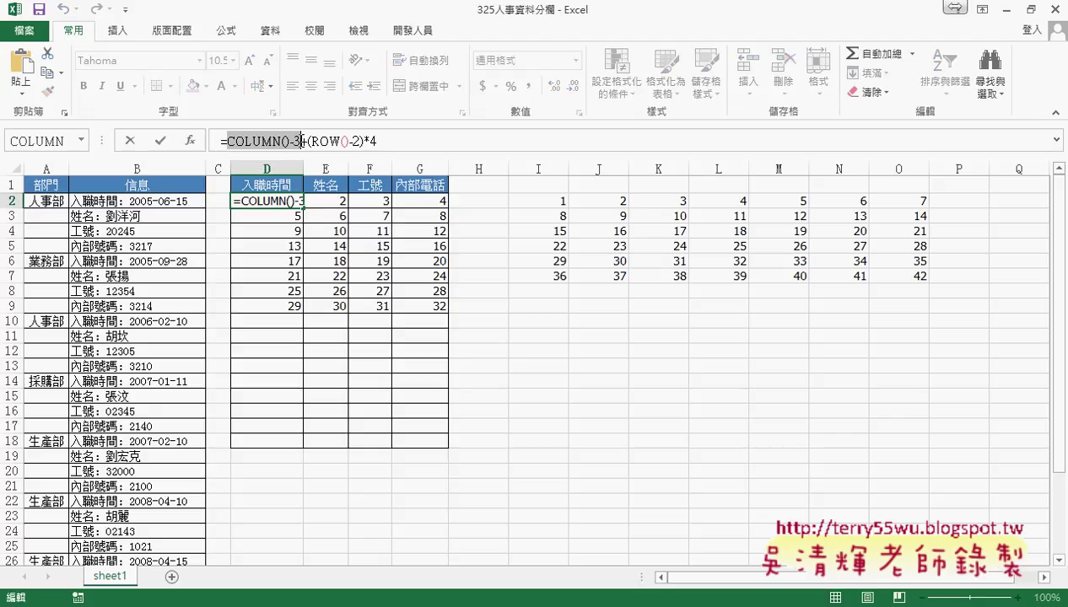
drag(307, 141, 377, 141)
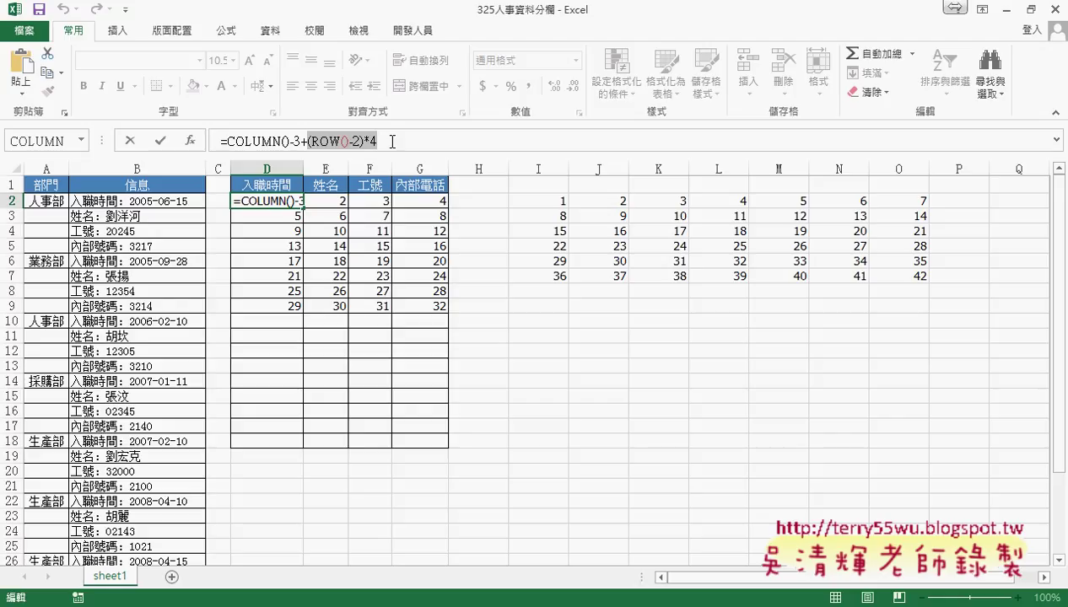
click(130, 142)
drag(227, 142, 345, 142)
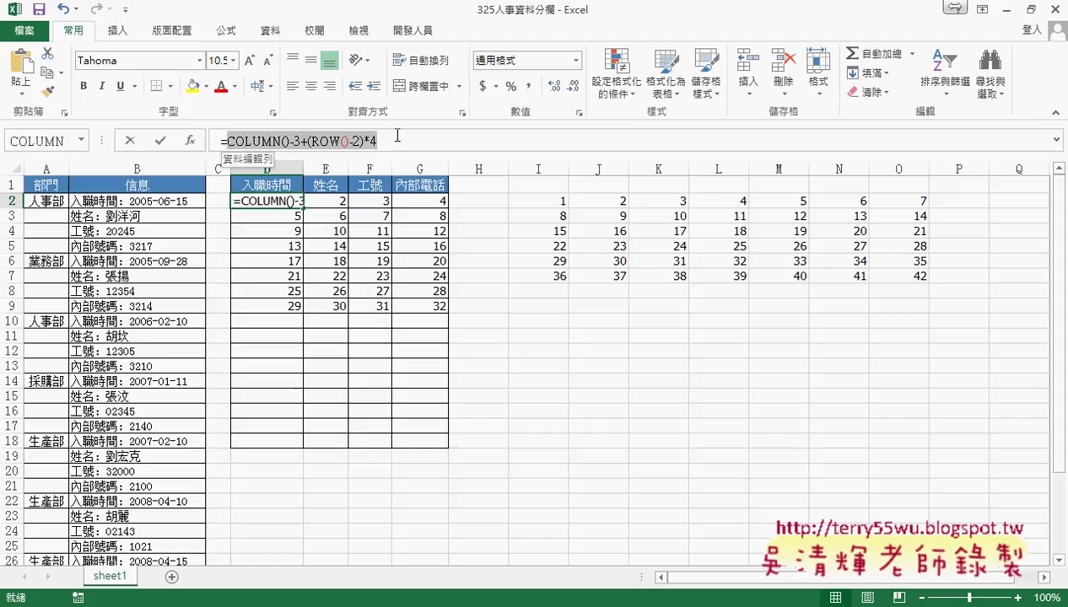
right_click(348, 142)
click(398, 152)
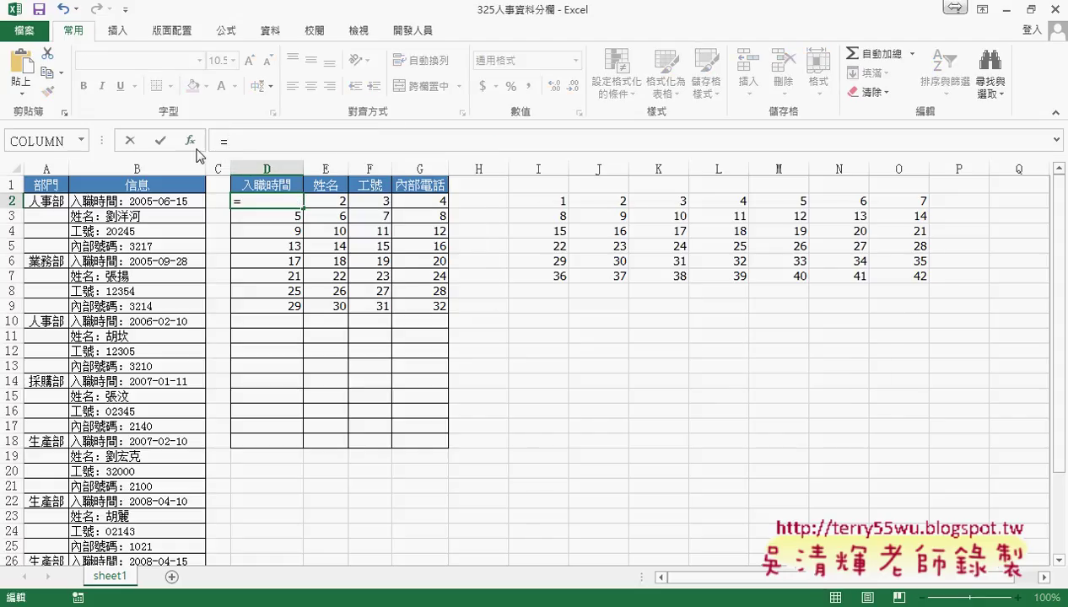
- Start an INDEX function in D2 using the array form with array B2:B33
click(191, 141)
click(567, 355)
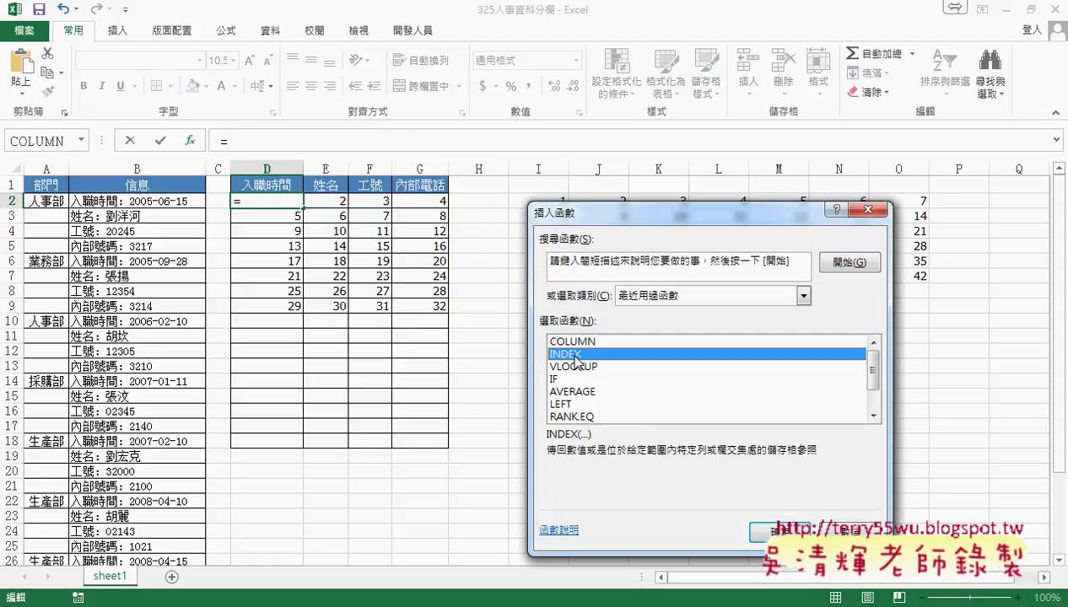
click(771, 531)
click(721, 427)
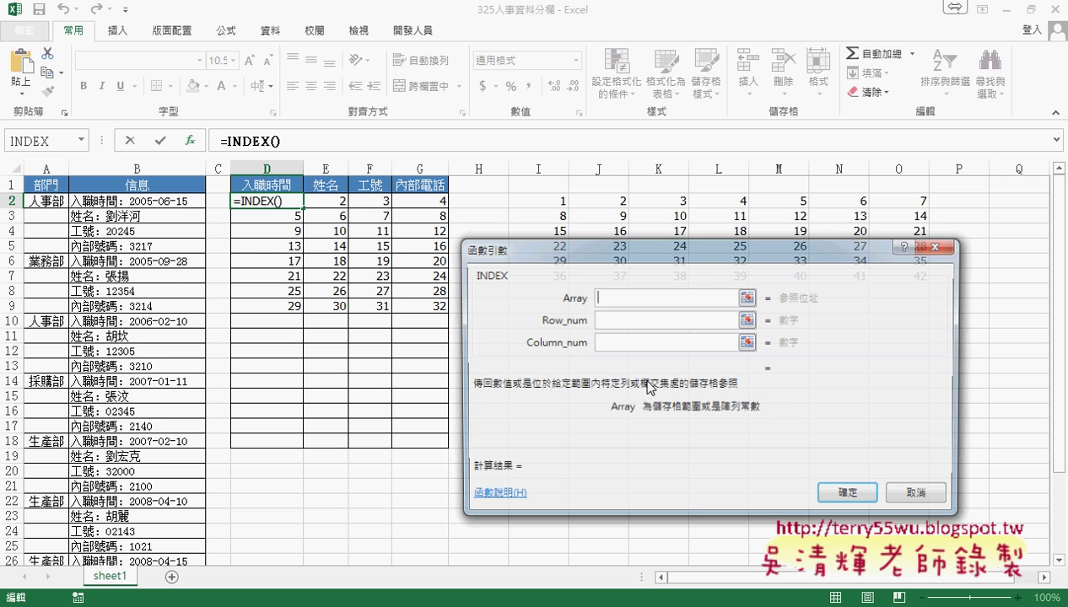
drag(164, 203, 158, 602)
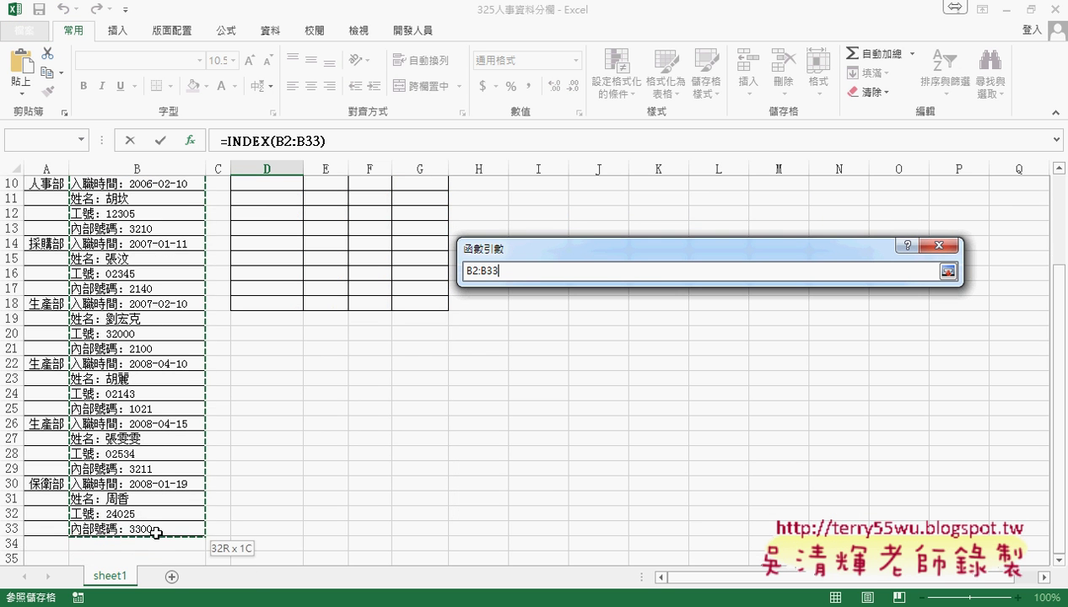
drag(158, 602, 157, 529)
- Paste the position formula as Row_num, set Column_num 1, make the array $B$2:$B$33, and confirm
click(613, 318)
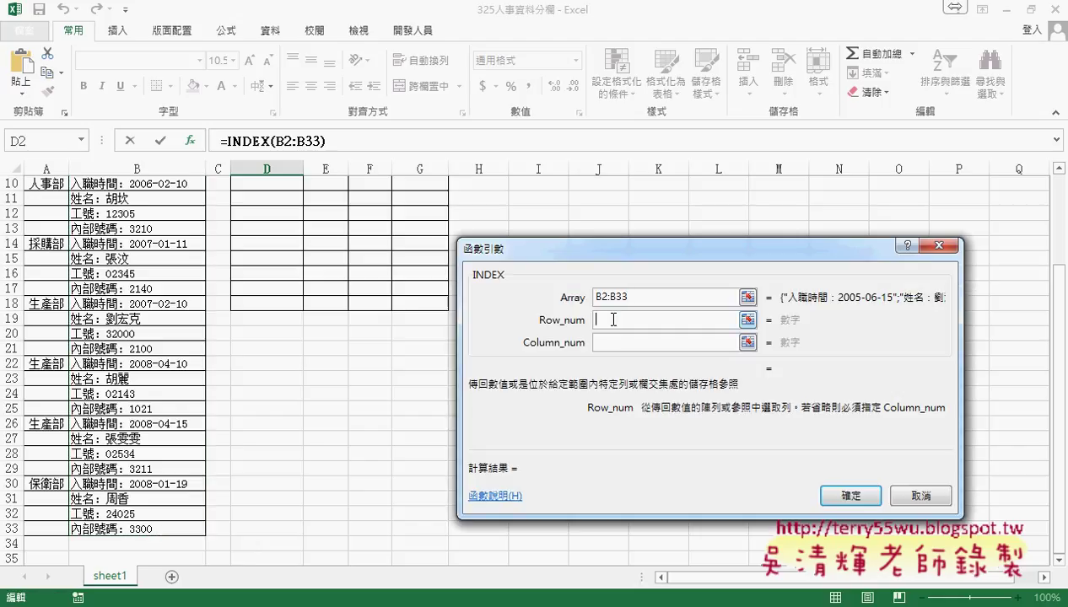
right_click(613, 319)
click(639, 376)
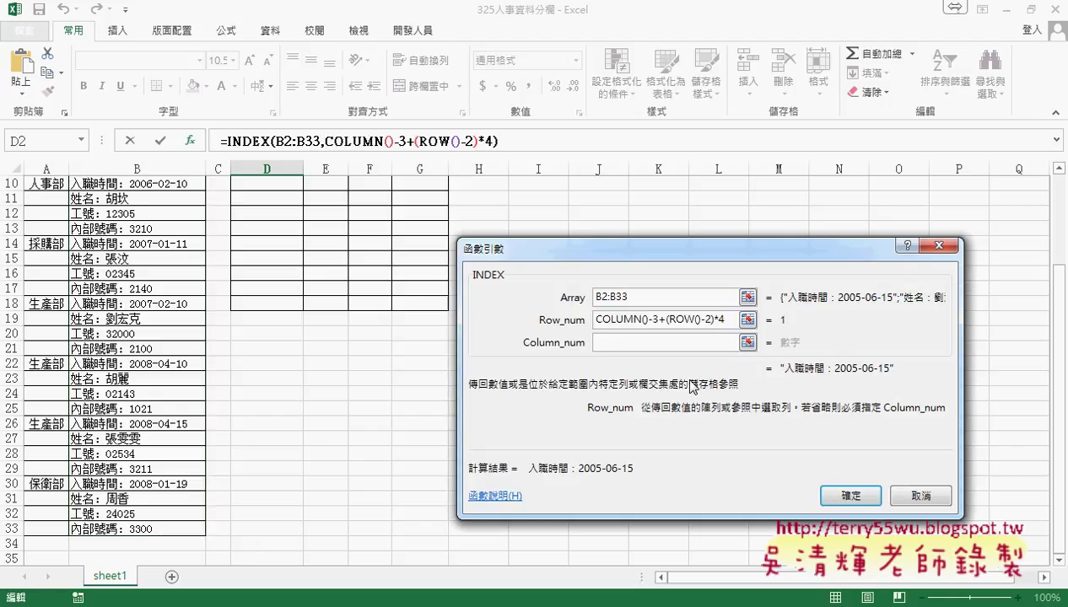
click(631, 343)
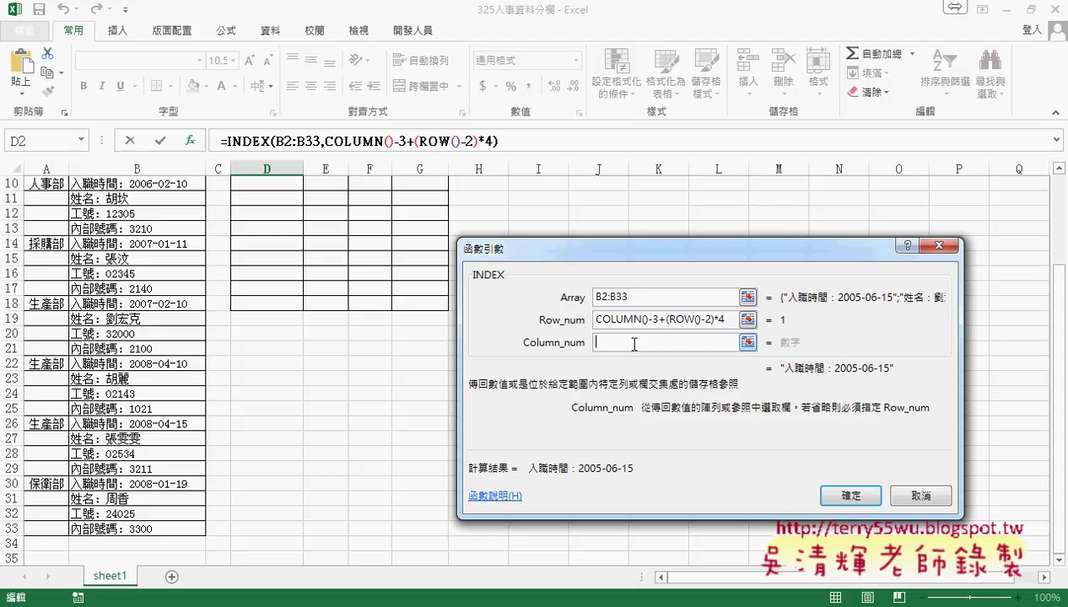
text(1)
click(630, 296)
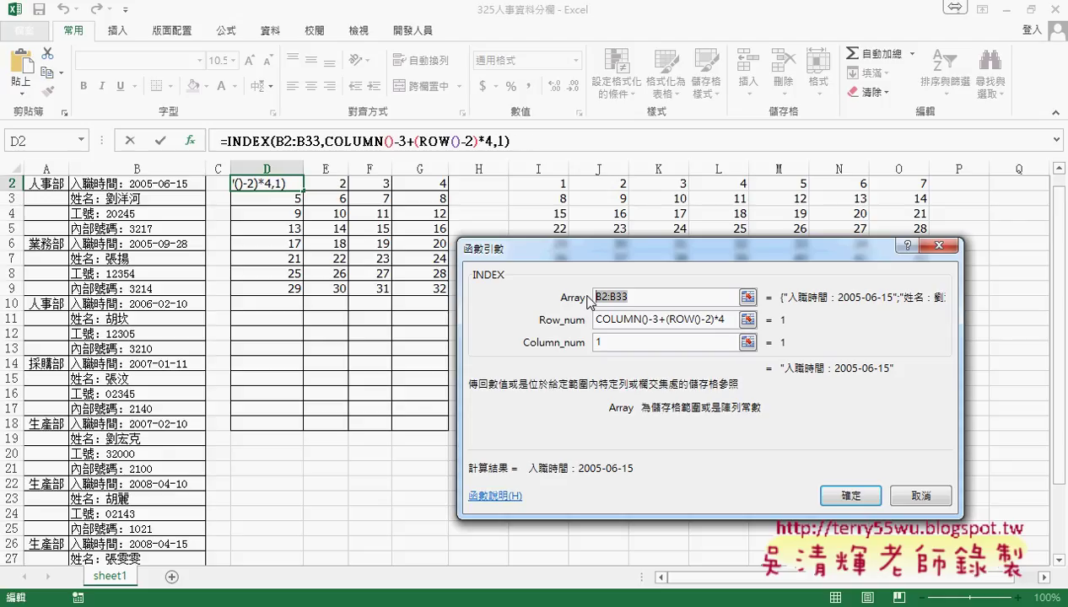
key(F4)
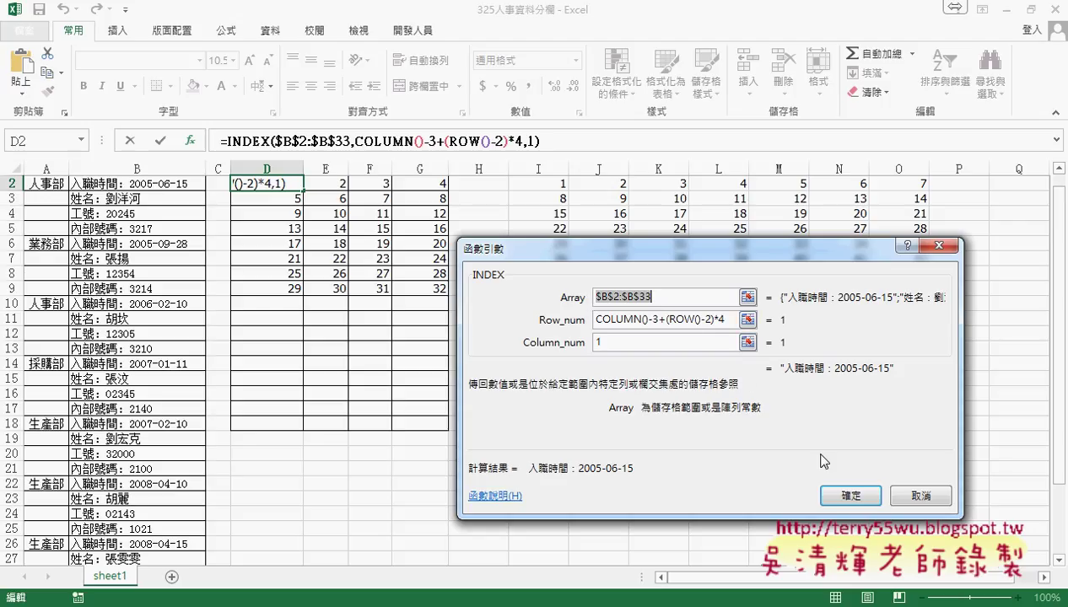
click(840, 495)
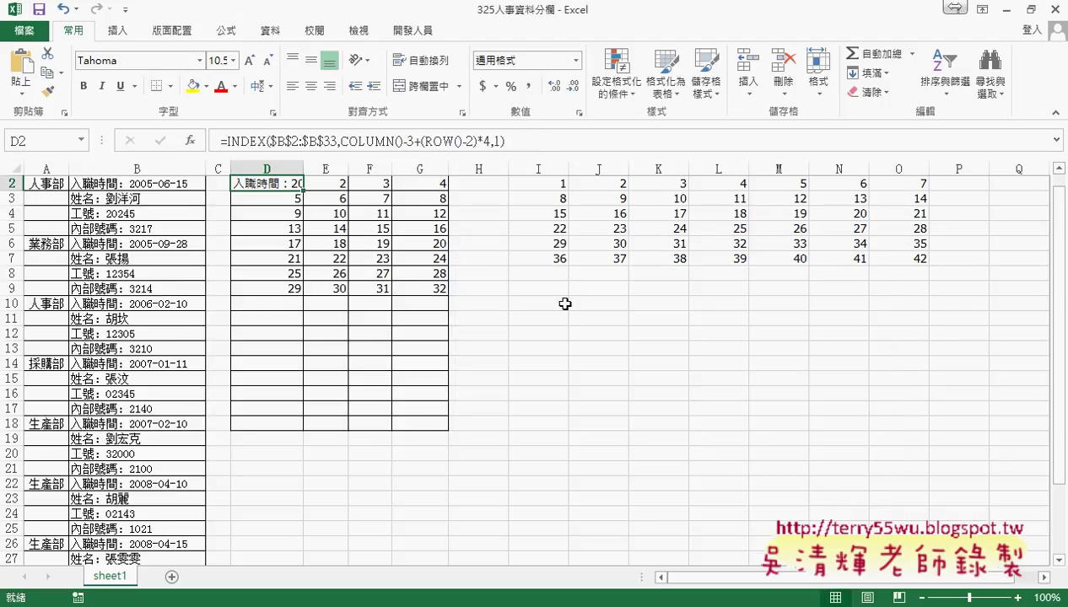
- Autofit column D and copy D2's INDEX formula across to G2
scroll(564, 303, up, 1)
drag(302, 167, 302, 167)
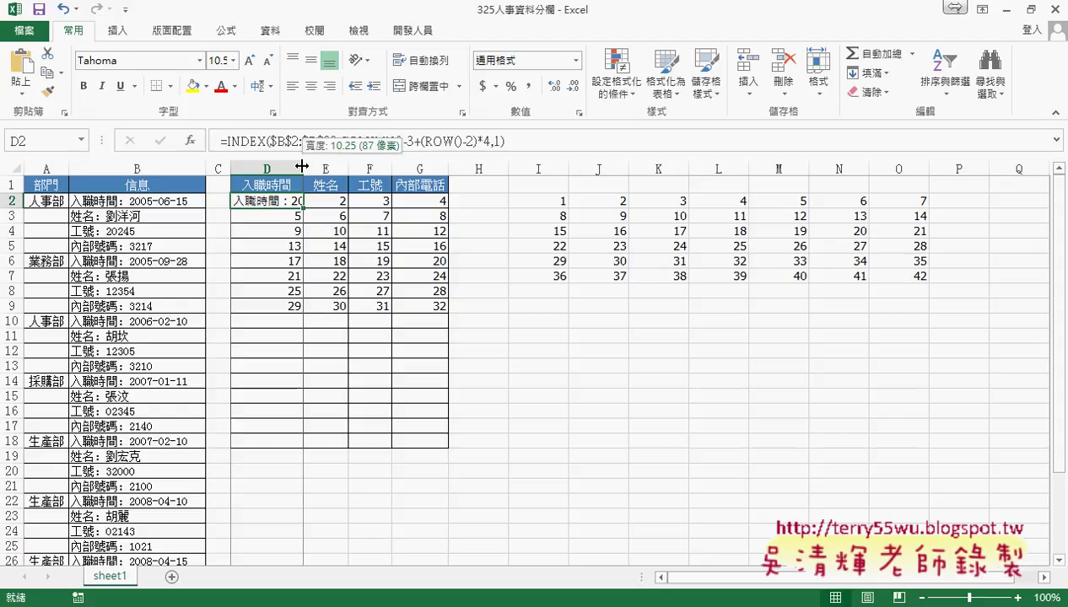
double_click(302, 167)
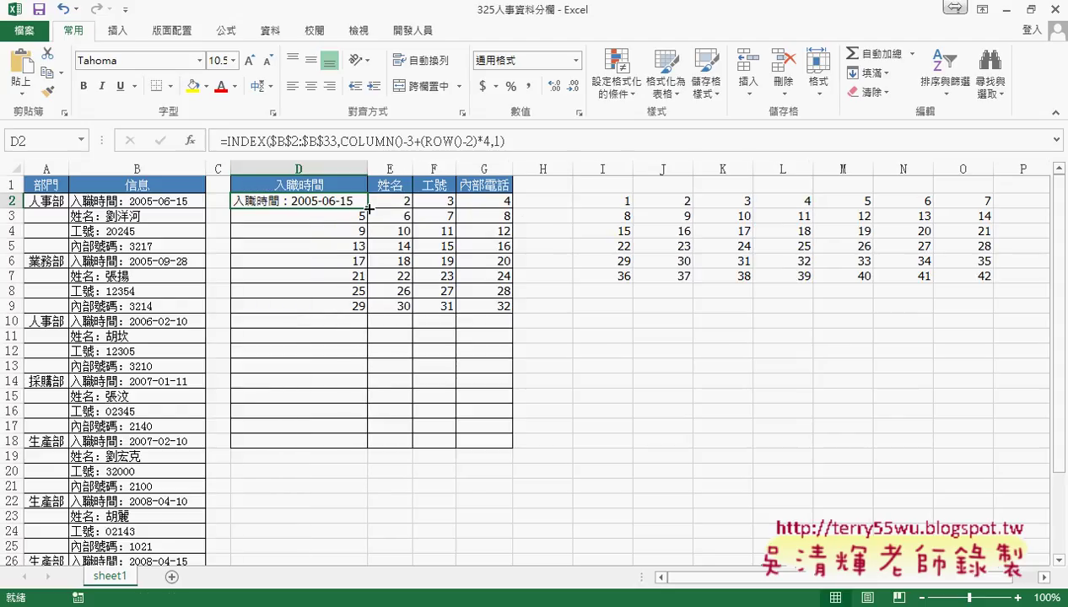
drag(369, 207, 512, 209)
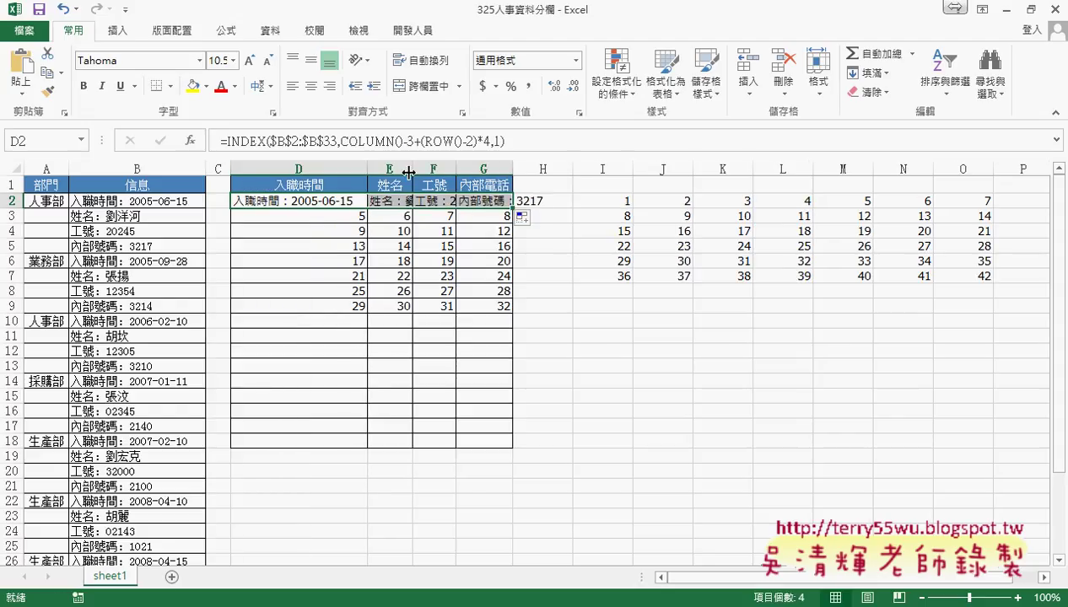
- Autofit columns E, F and G to fit the name, employee ID and extension
double_click(410, 169)
double_click(492, 169)
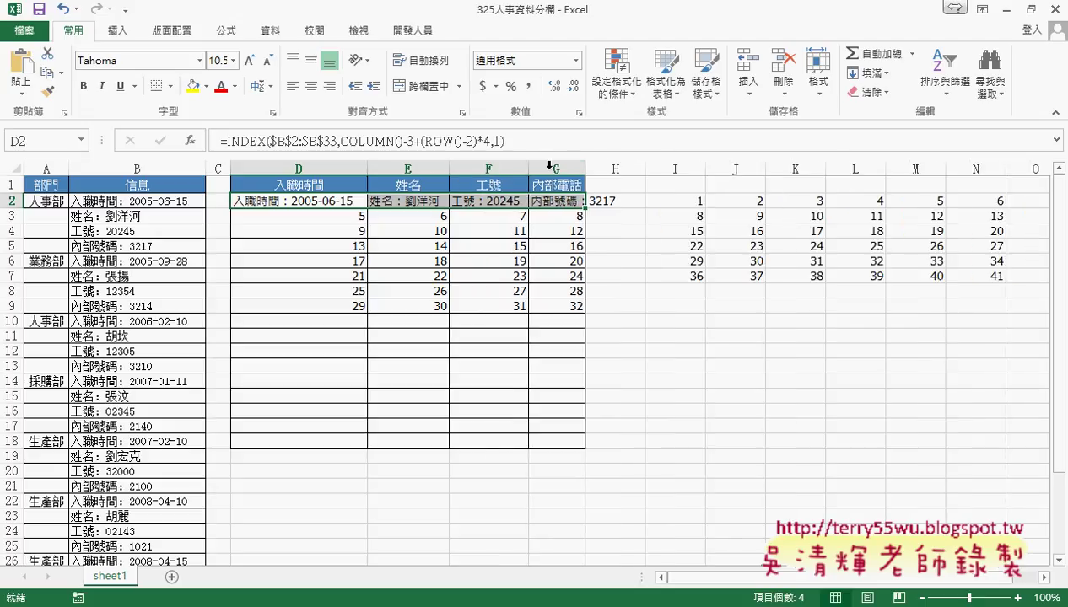
double_click(585, 169)
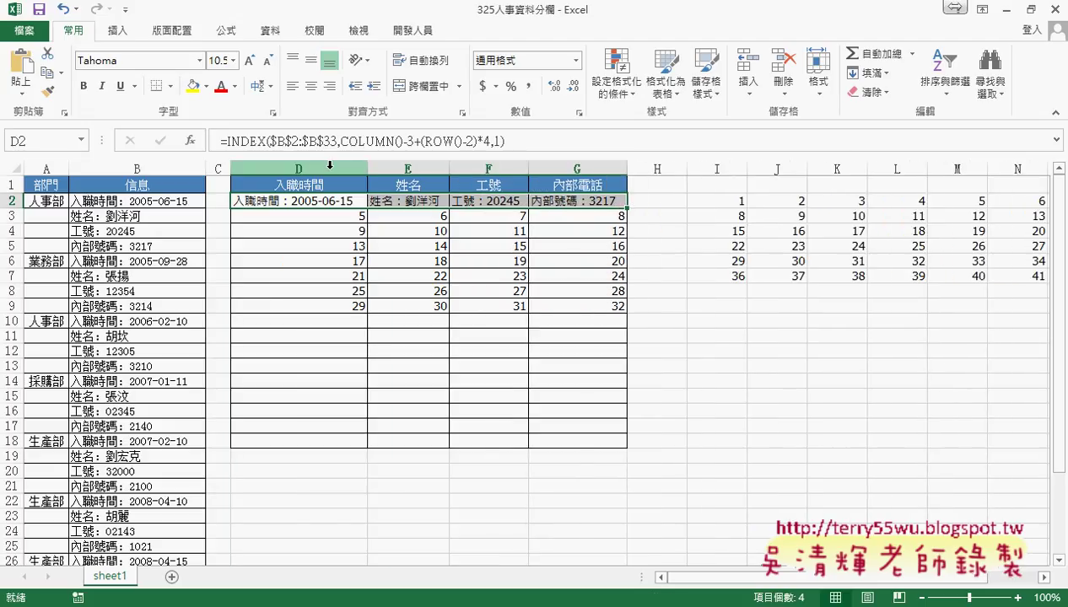
drag(329, 166, 568, 169)
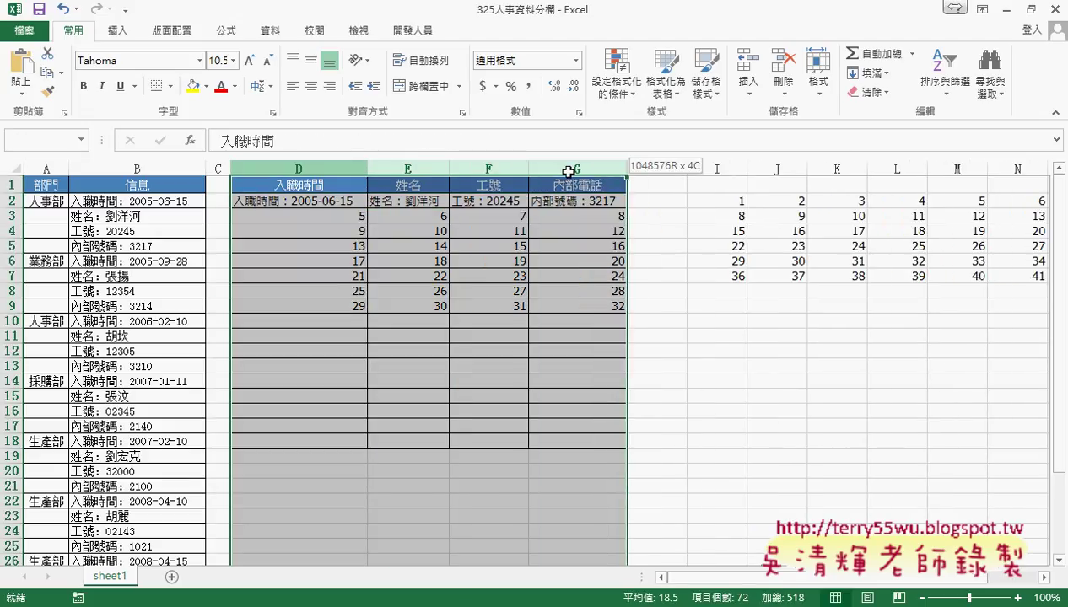
click(818, 80)
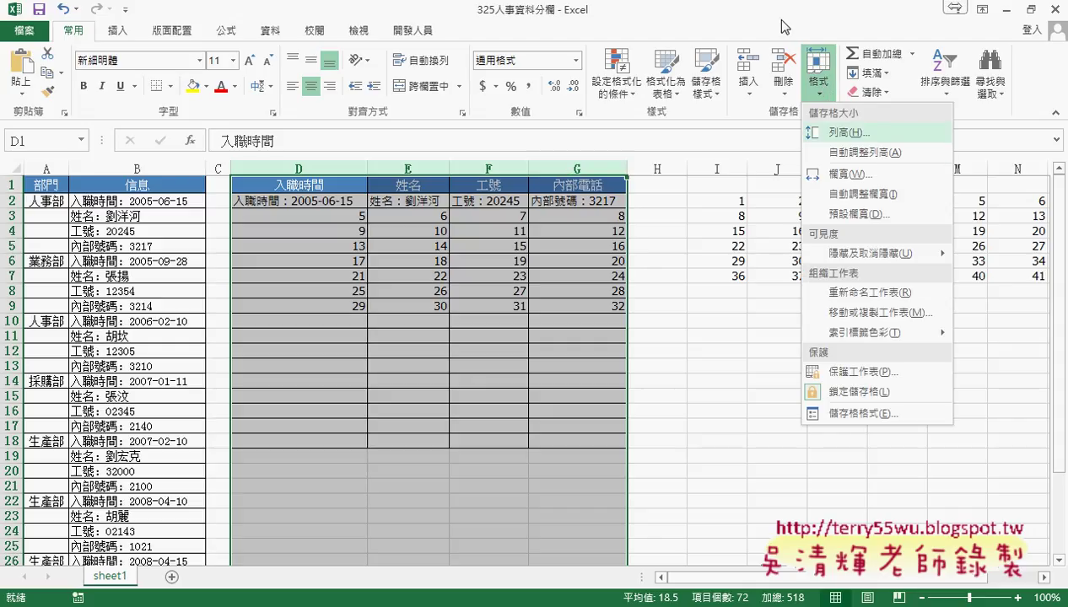
click(782, 25)
click(362, 203)
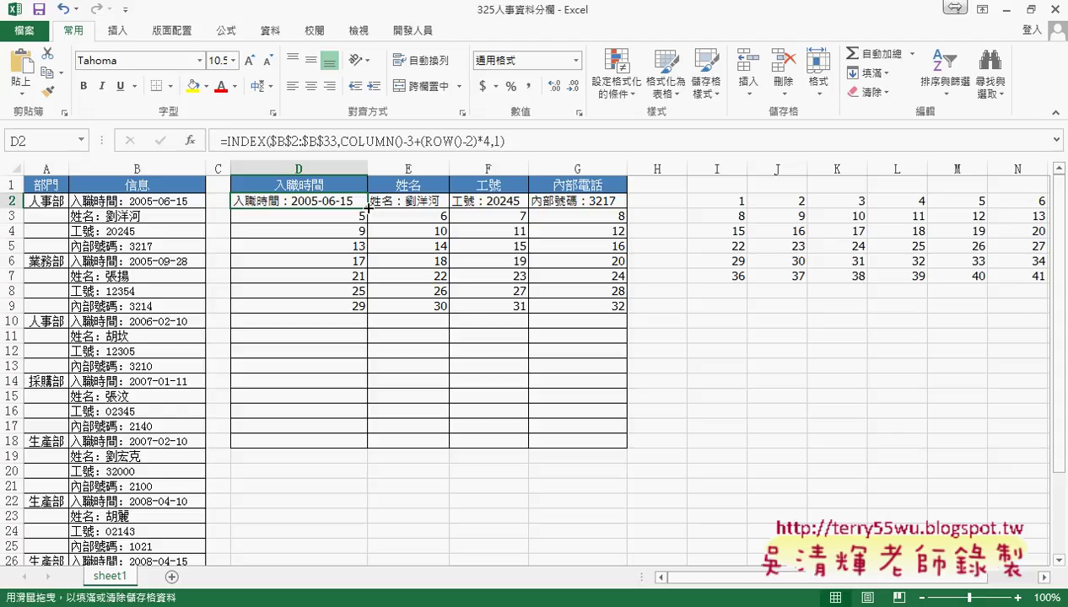
- Fill the D2:G2 INDEX formulas down through row 9
mouse_move(354, 202)
mouse_down()
mouse_move(590, 202)
mouse_move(628, 309)
mouse_up()
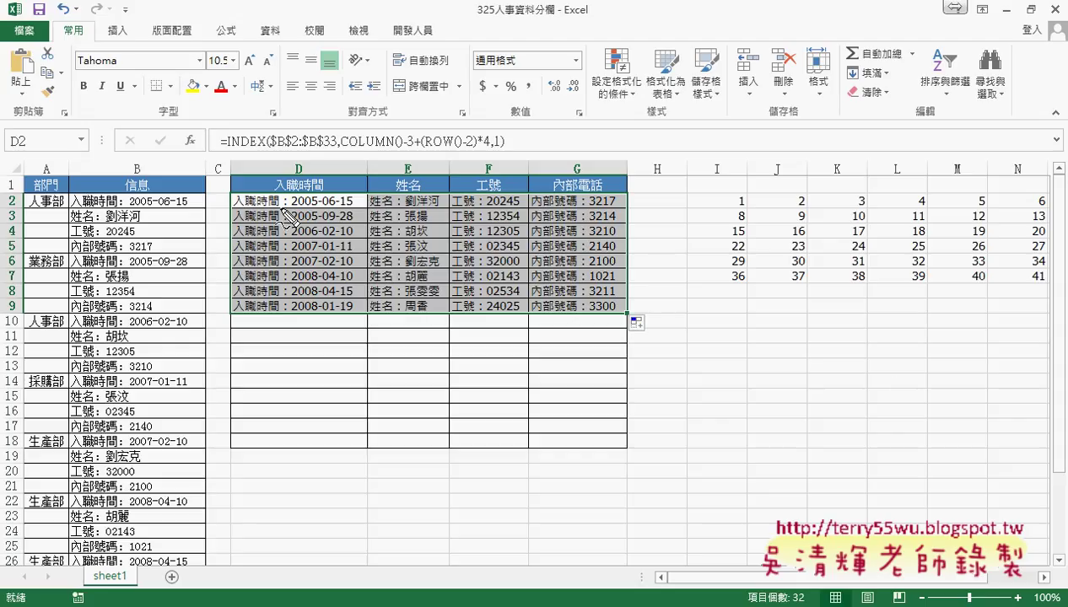
drag(279, 212, 291, 212)
- Review the filled D2:G9 staff data, which still carries label prefixes
drag(288, 203, 366, 182)
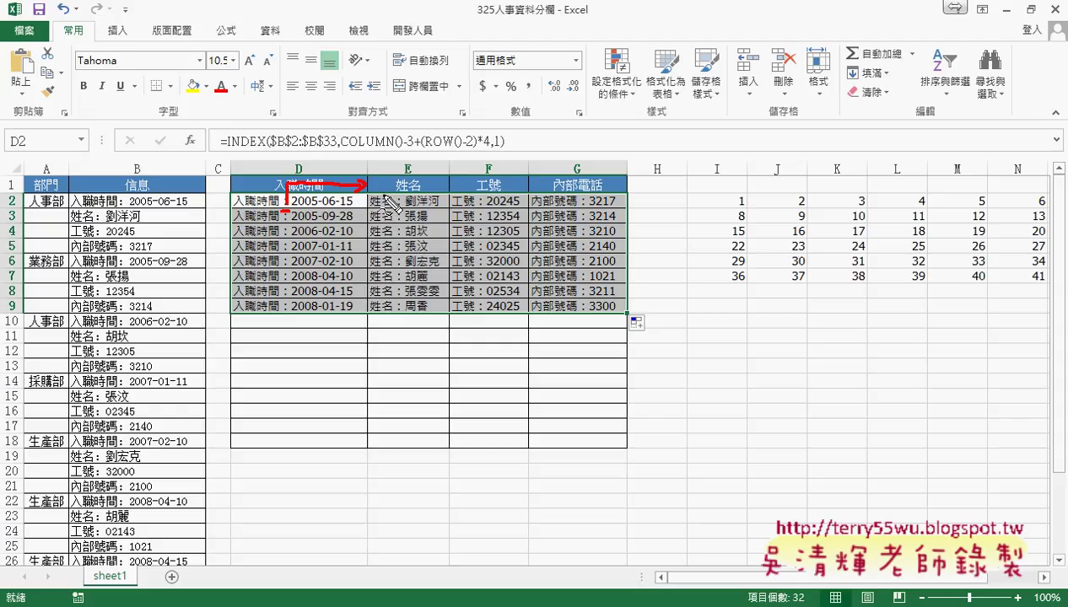
key(Escape)
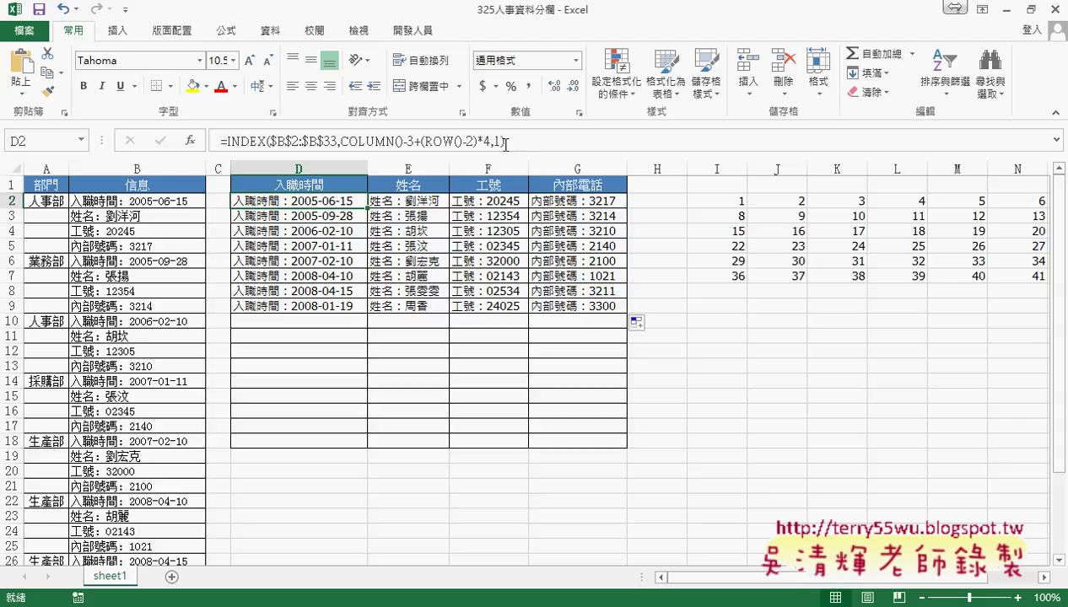
- Cut the INDEX formula from D2 and insert REPLACE from the text functions
drag(505, 144, 221, 142)
right_click(244, 144)
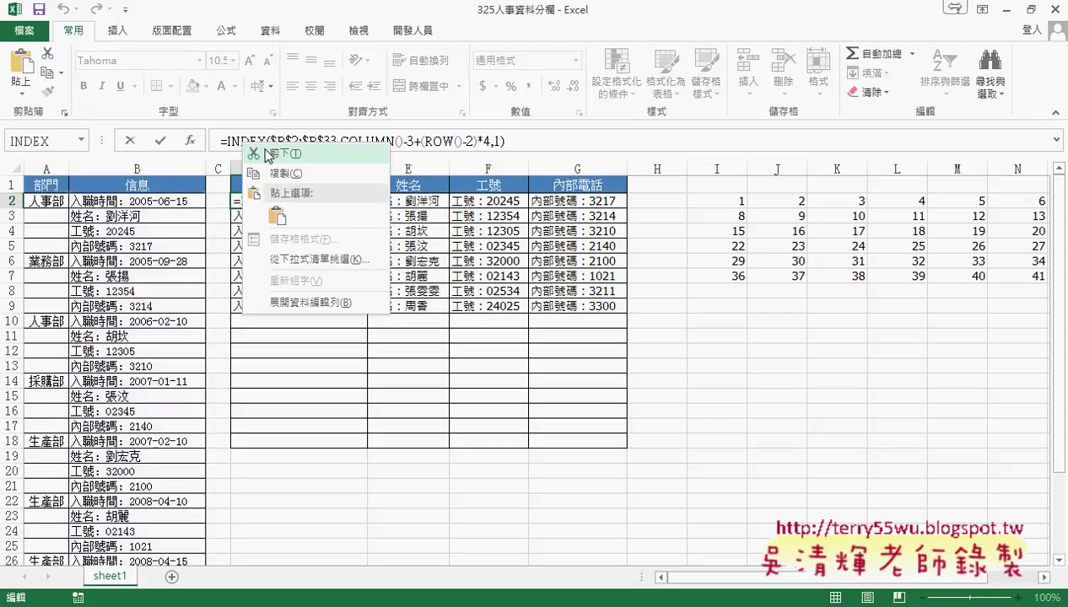
click(276, 153)
click(192, 142)
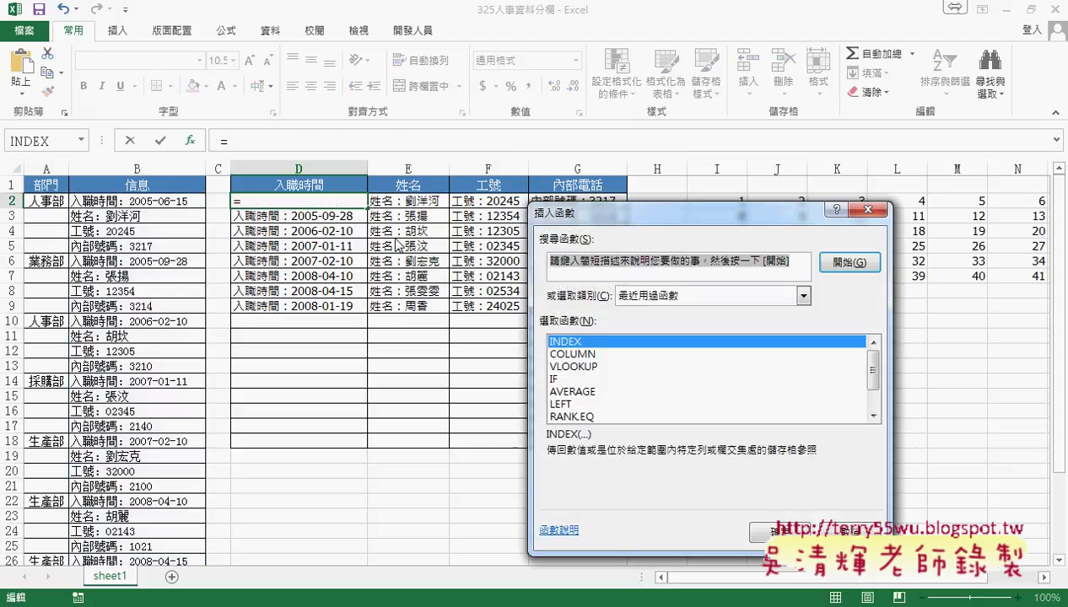
click(641, 296)
click(650, 415)
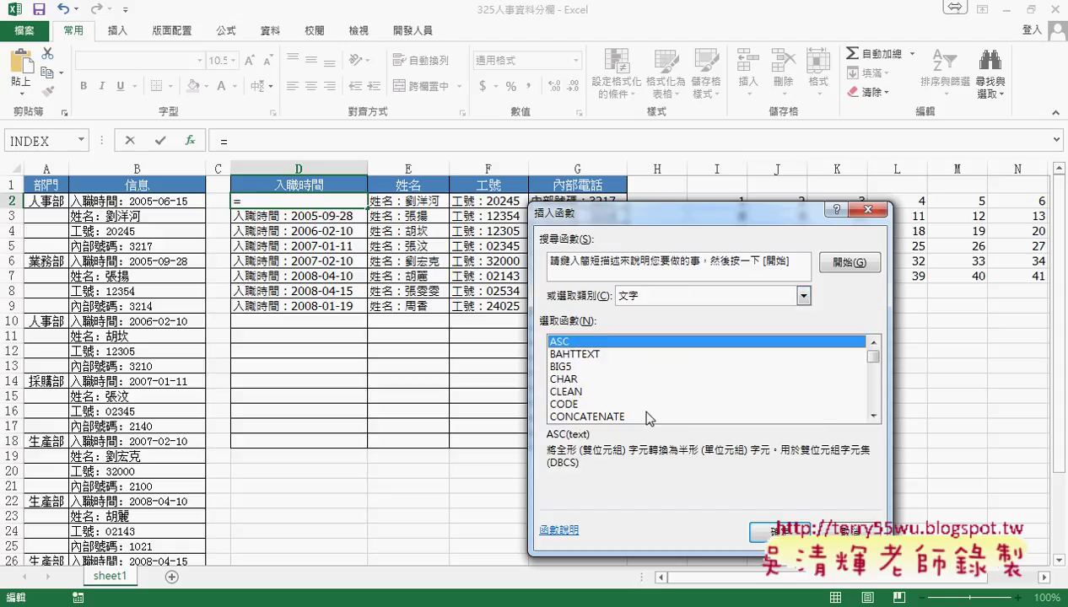
drag(874, 358, 875, 390)
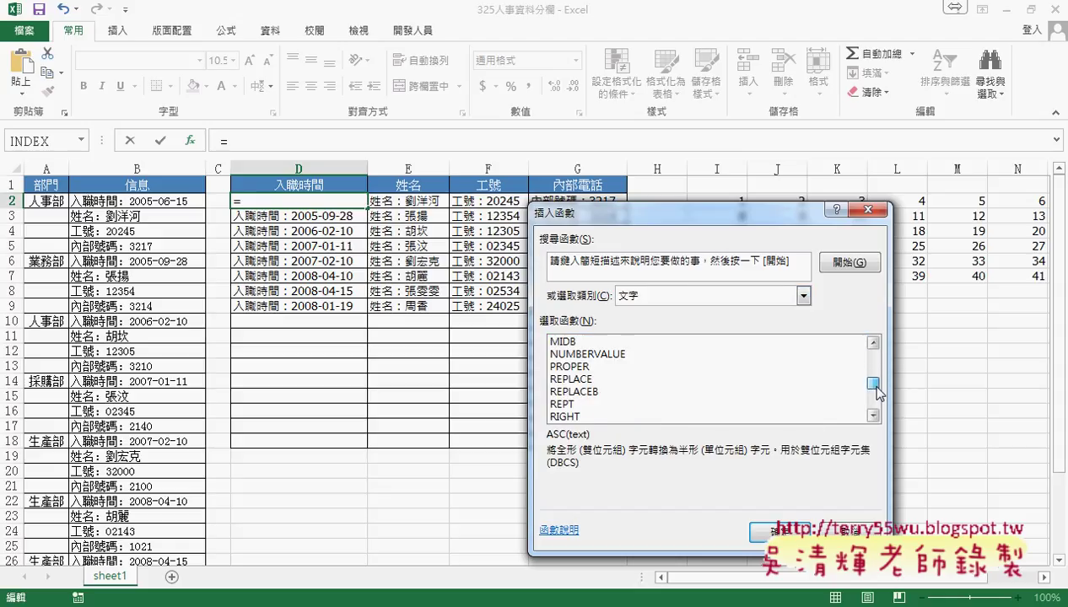
click(566, 381)
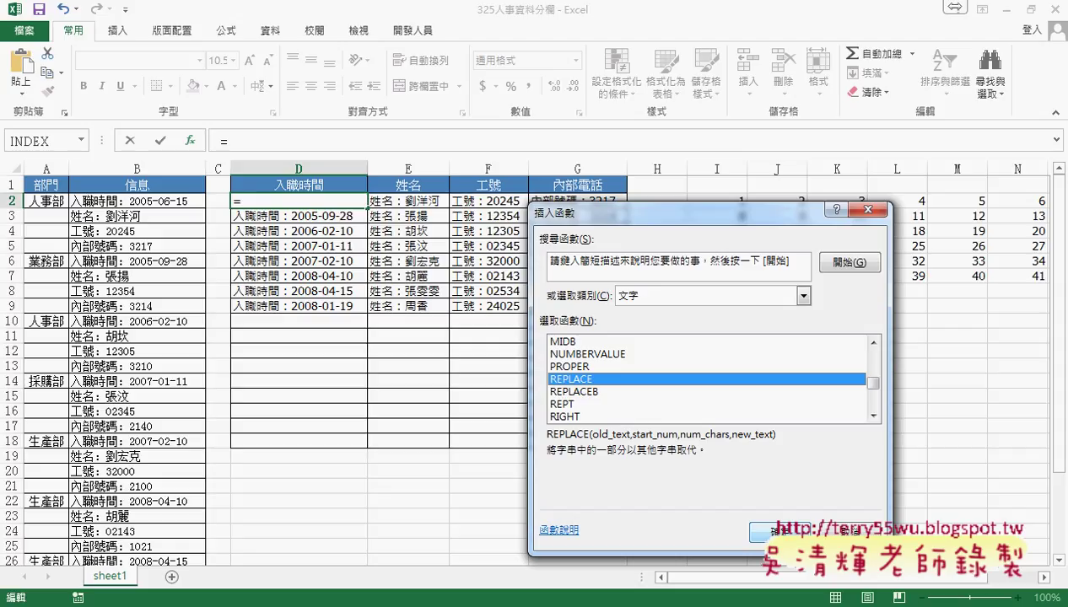
click(764, 529)
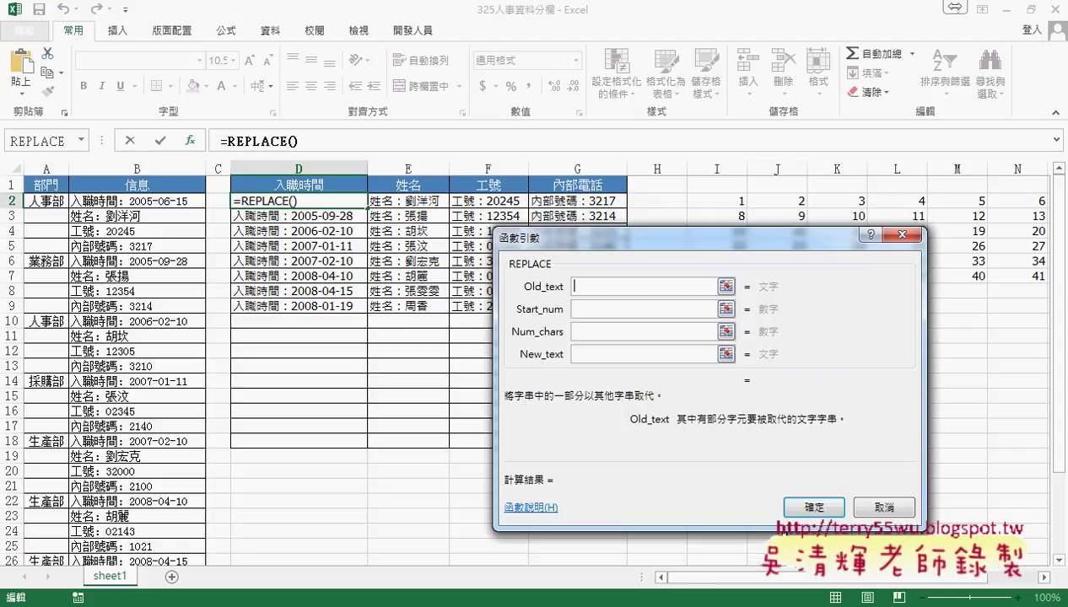
- Paste the INDEX formula as Old_text, set Start_num to 1 and New_text to ""
drag(635, 242, 649, 161)
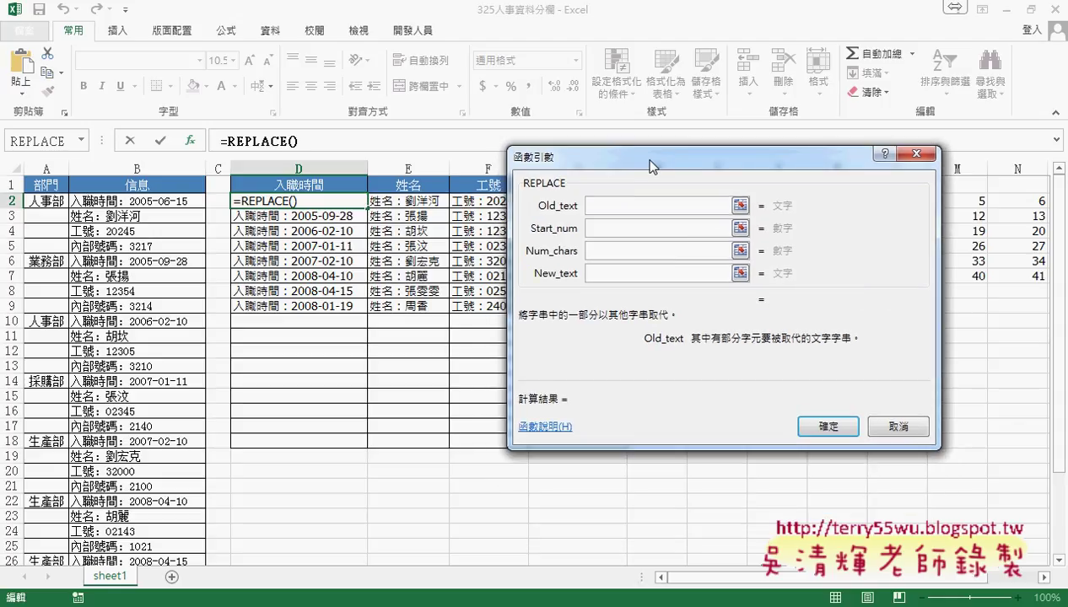
right_click(619, 207)
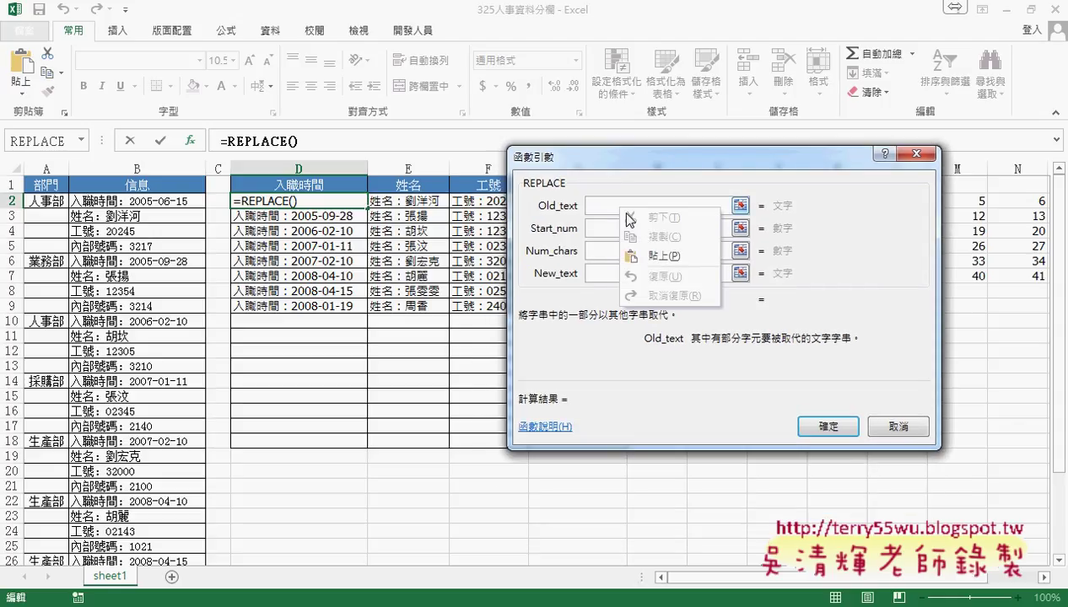
click(659, 255)
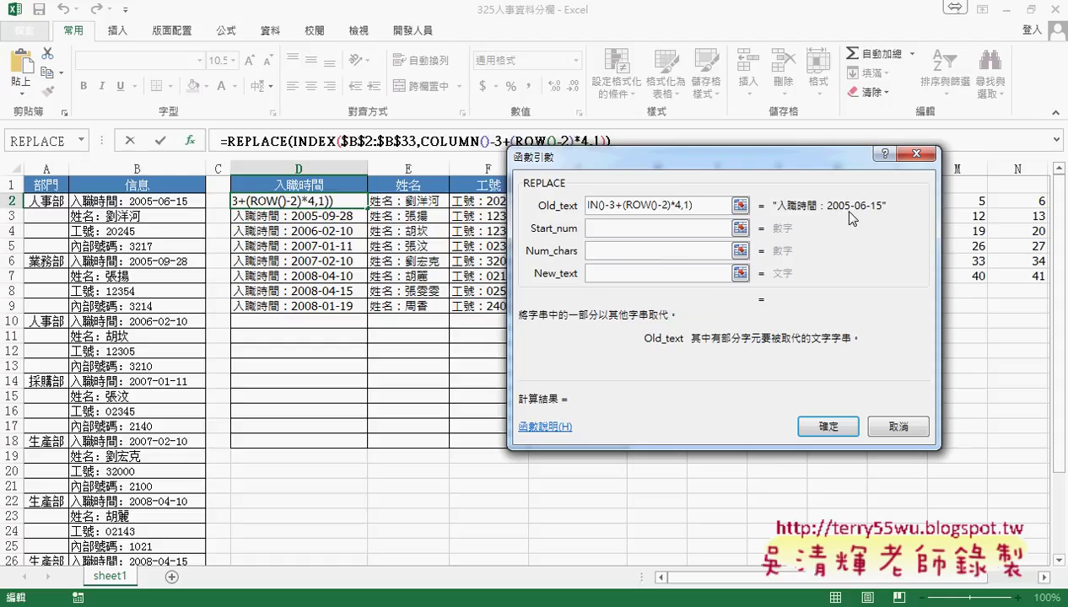
click(621, 229)
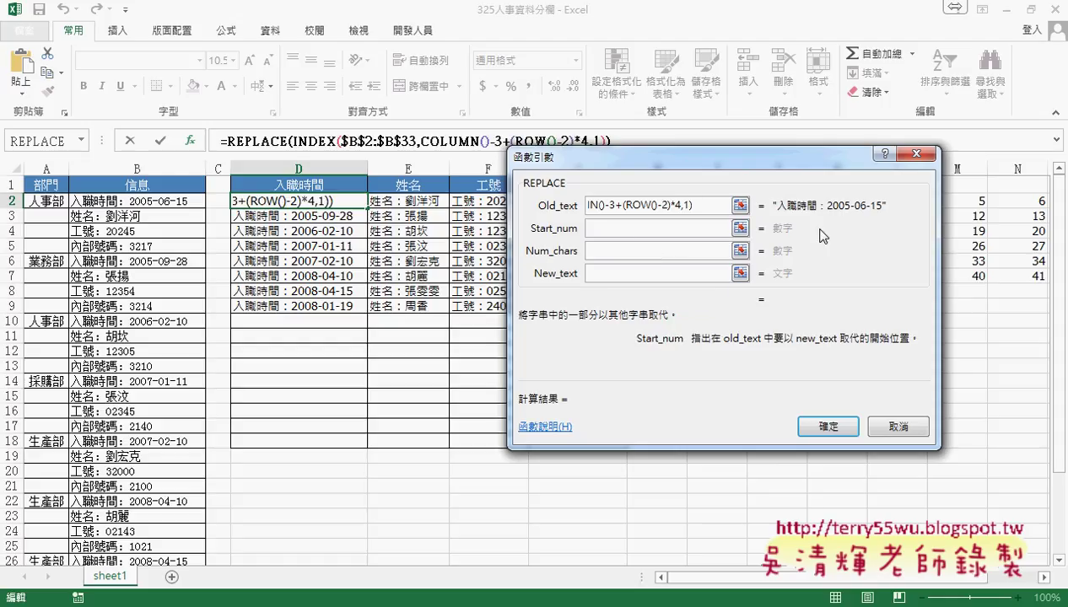
text(1)
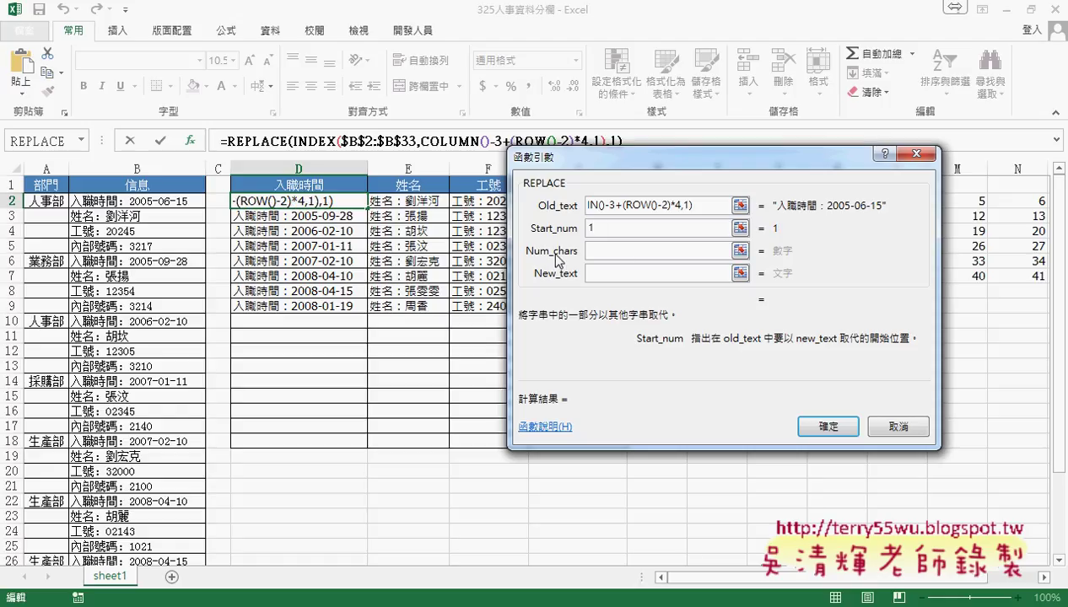
click(620, 251)
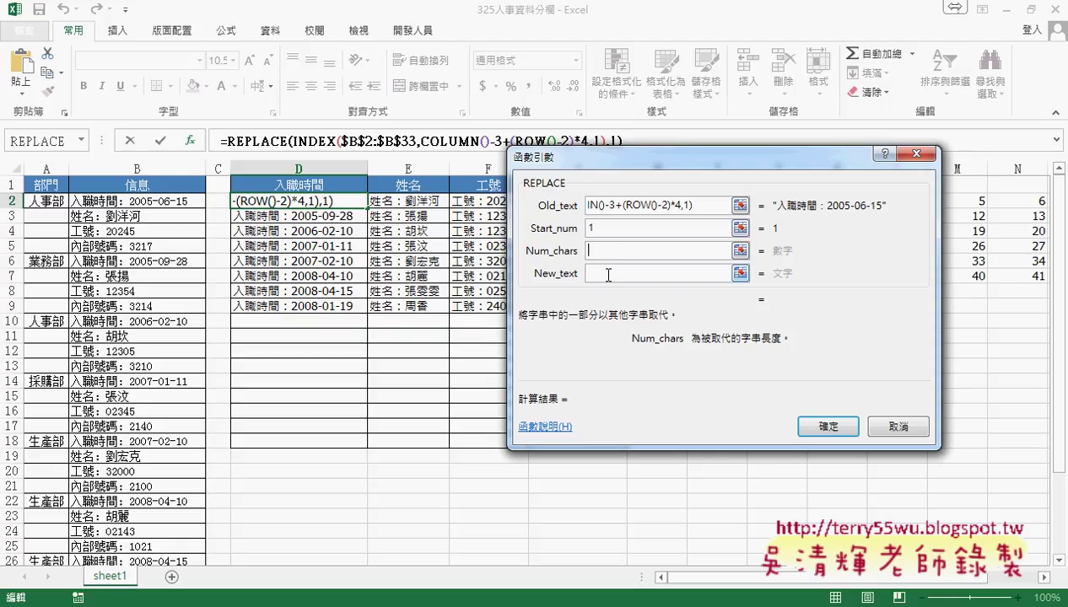
click(609, 274)
text("")
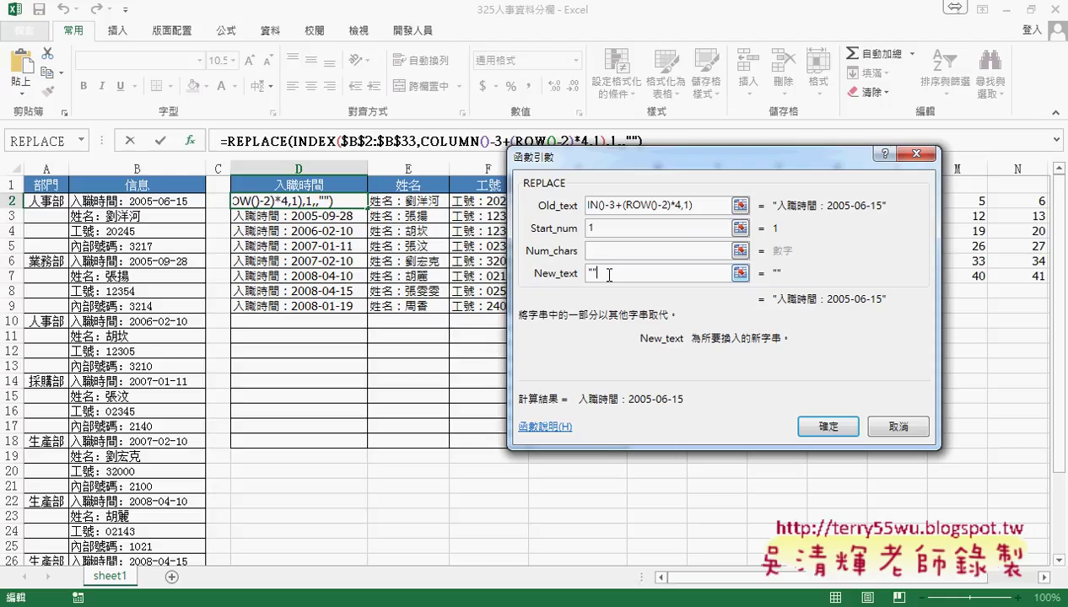
- Return to the still-empty Num_chars argument of REPLACE
click(606, 251)
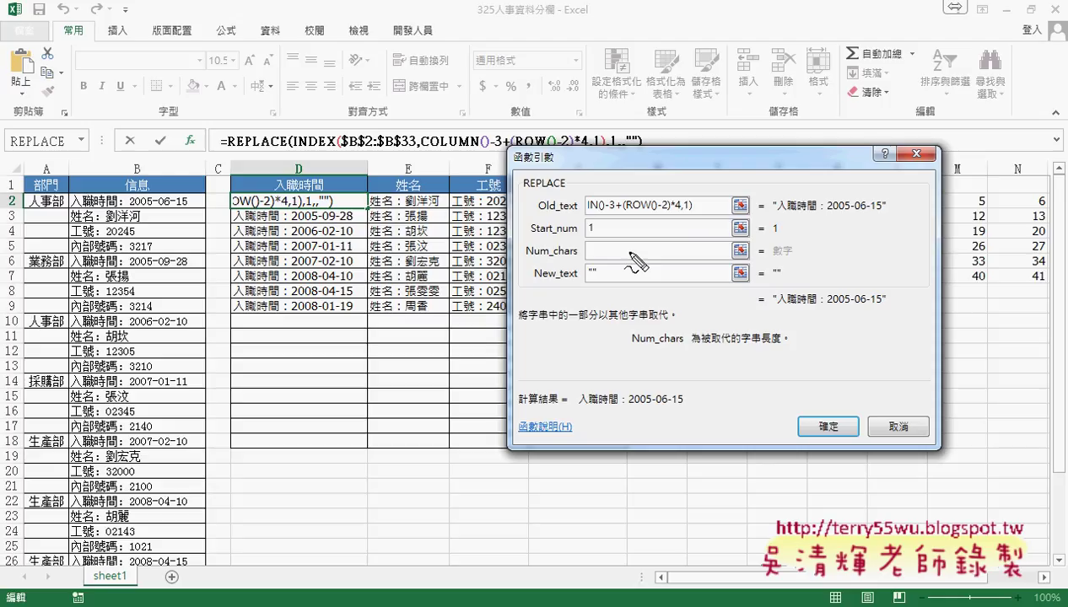
drag(281, 225, 235, 226)
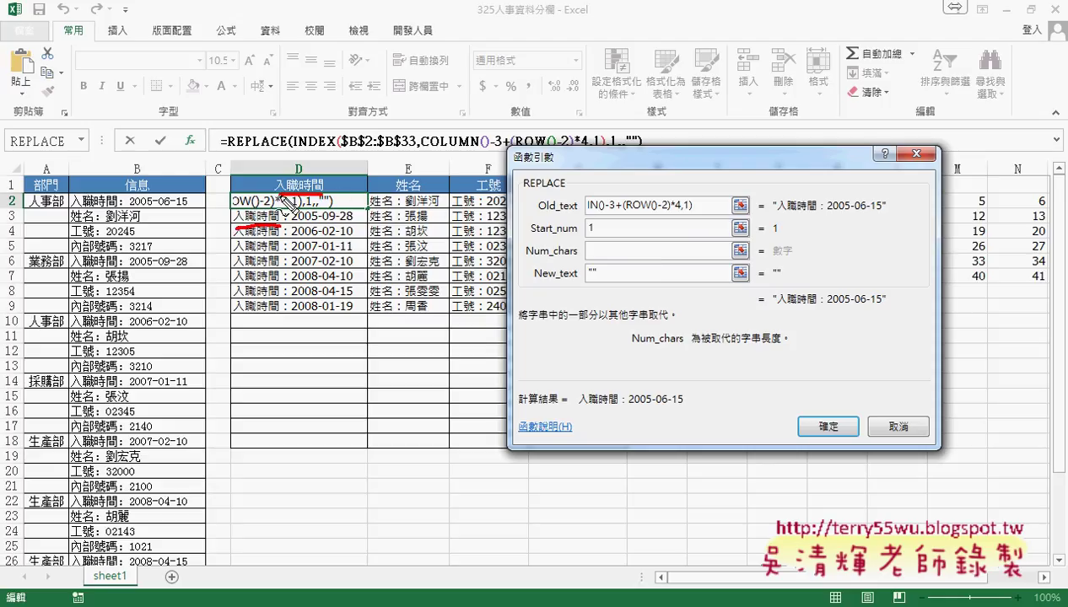
drag(277, 194, 308, 192)
key(Escape)
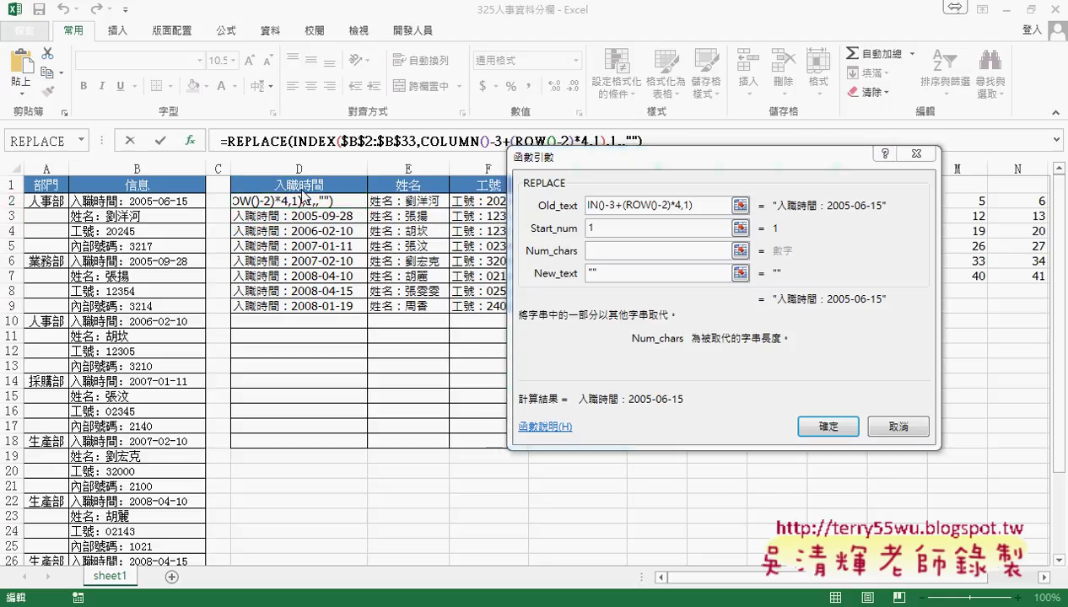
click(607, 245)
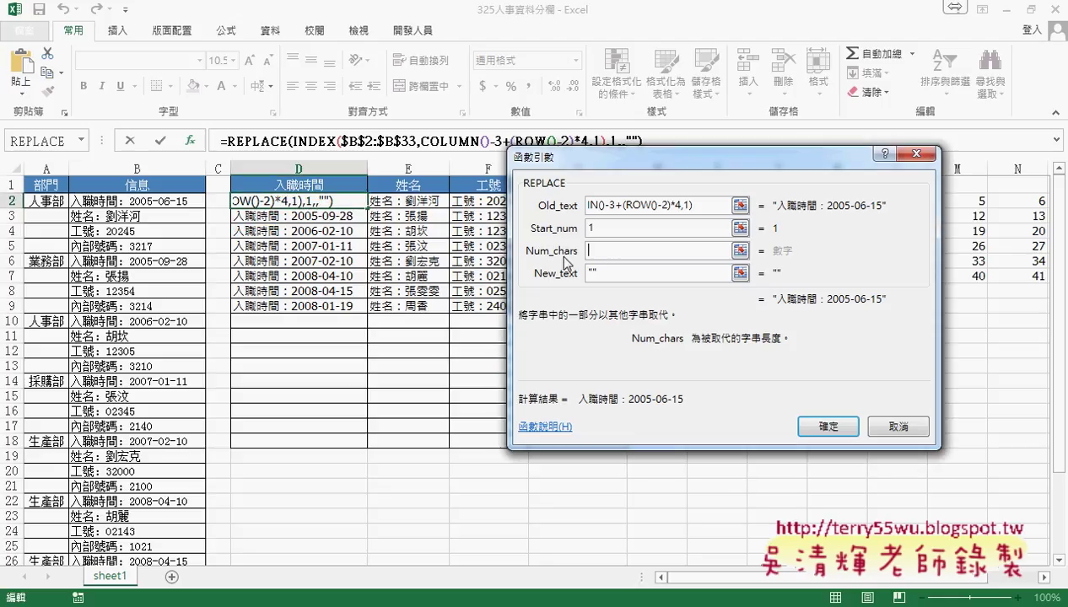
- Set Num_chars to len(D1)+1 so D2 previews the bare date 2005-06-15
click(300, 182)
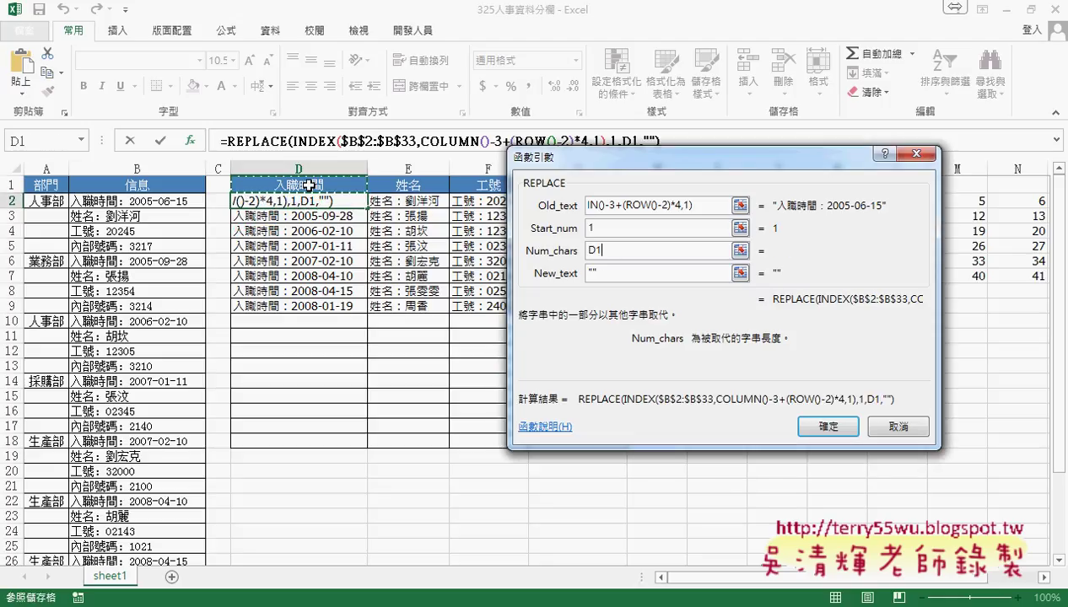
click(591, 250)
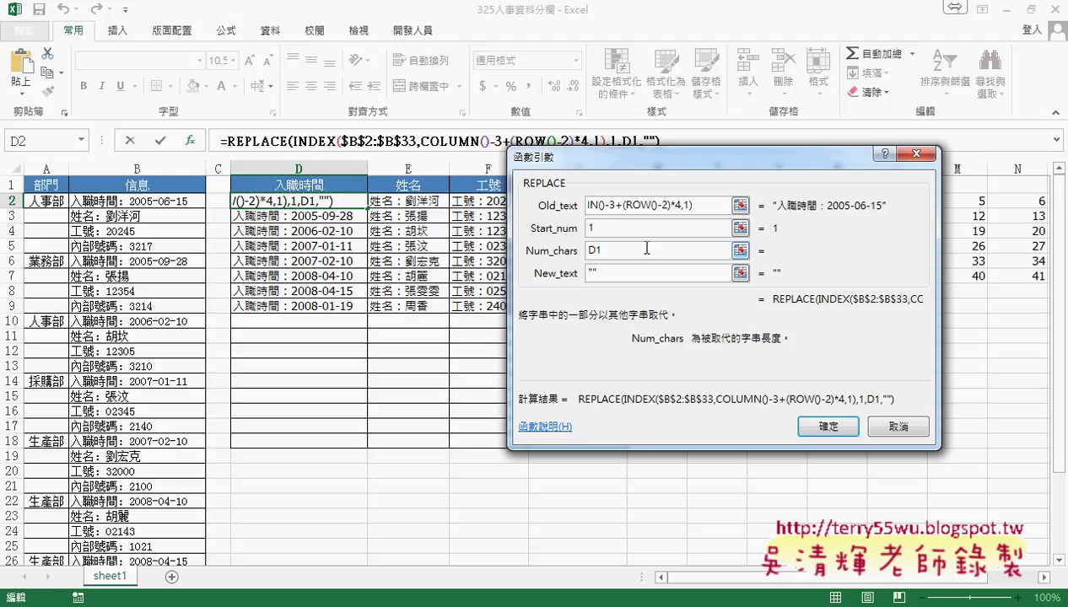
text(l)
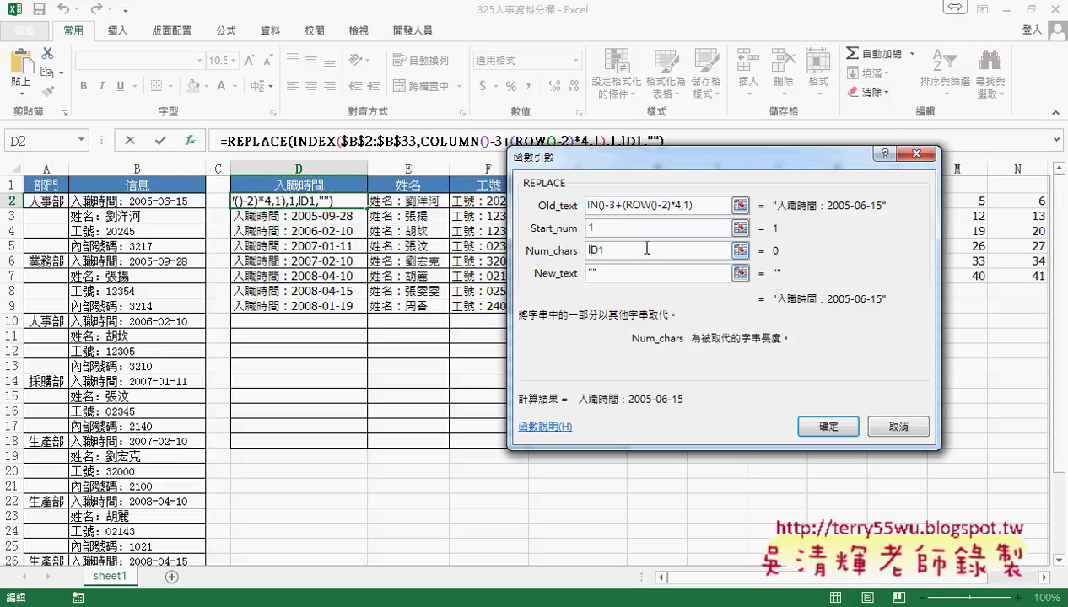
text(en(D1)
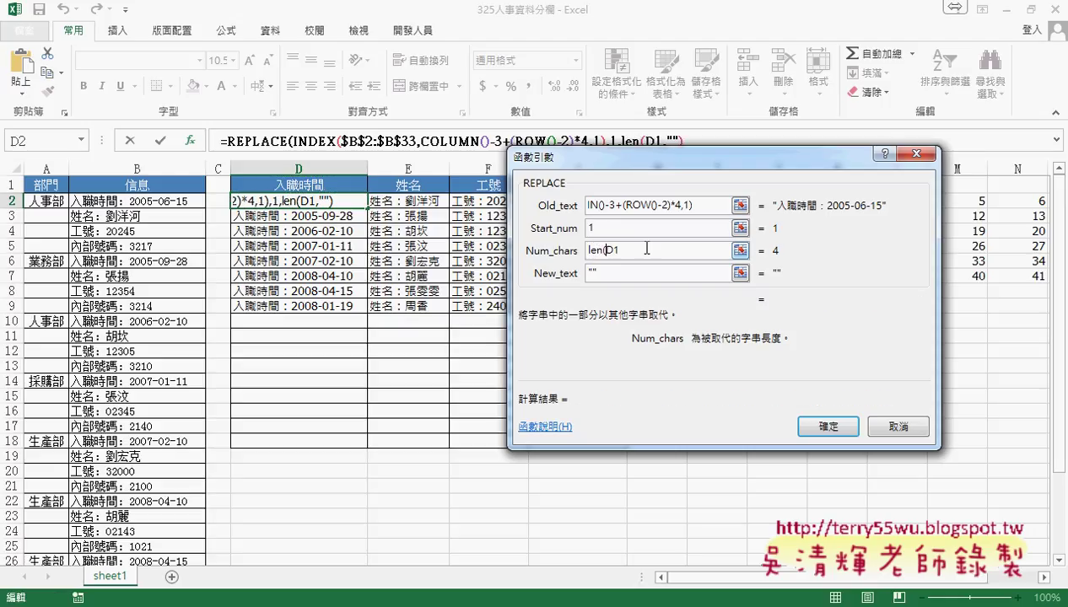
text())
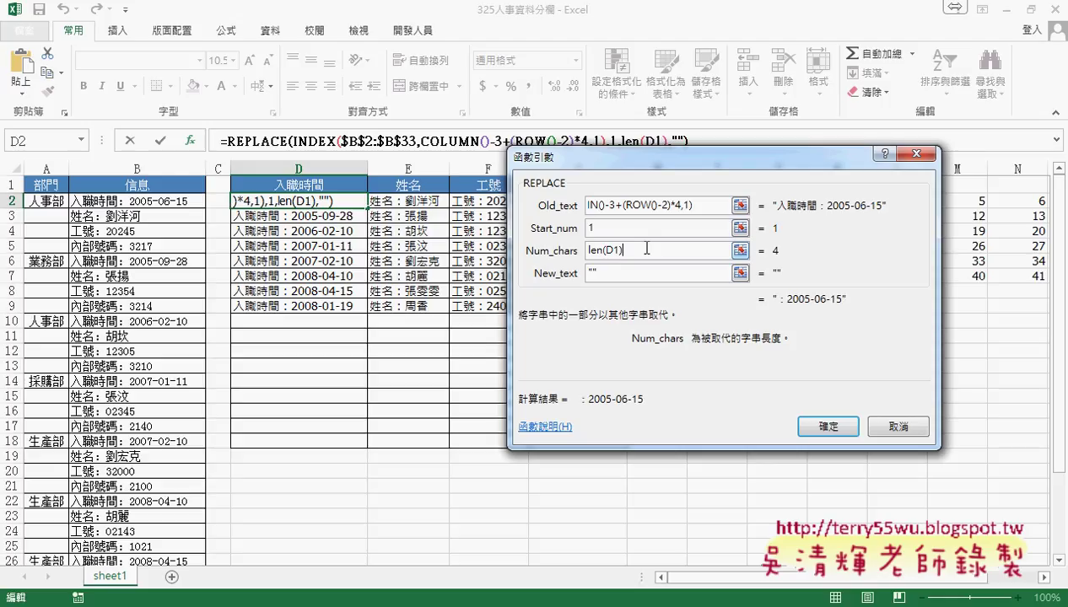
text(+1)
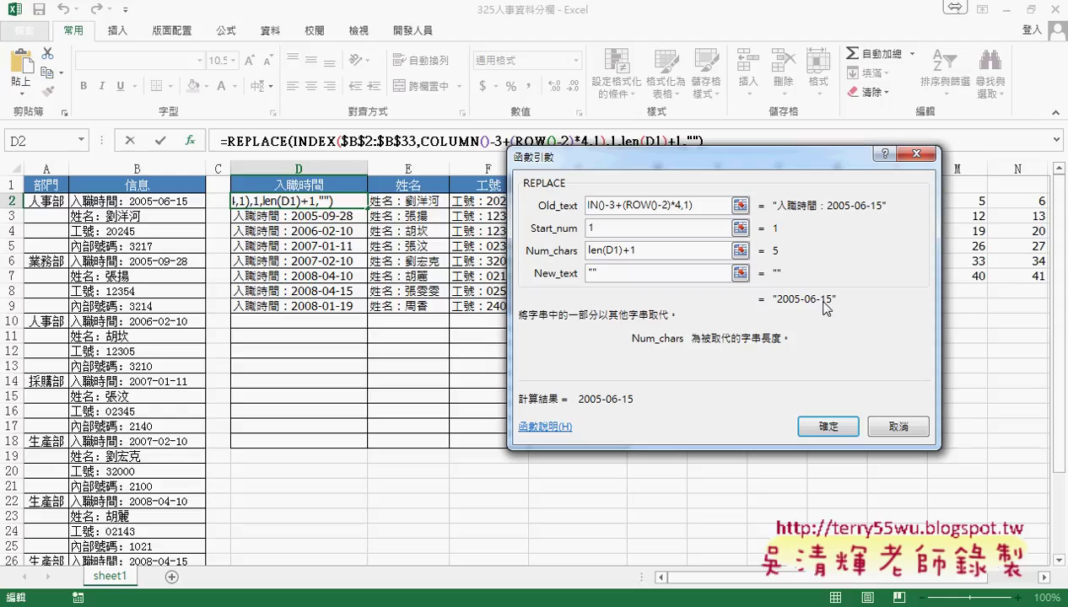
drag(524, 188, 556, 189)
mouse_move(771, 233)
mouse_down()
mouse_move(780, 234)
mouse_move(782, 260)
mouse_up()
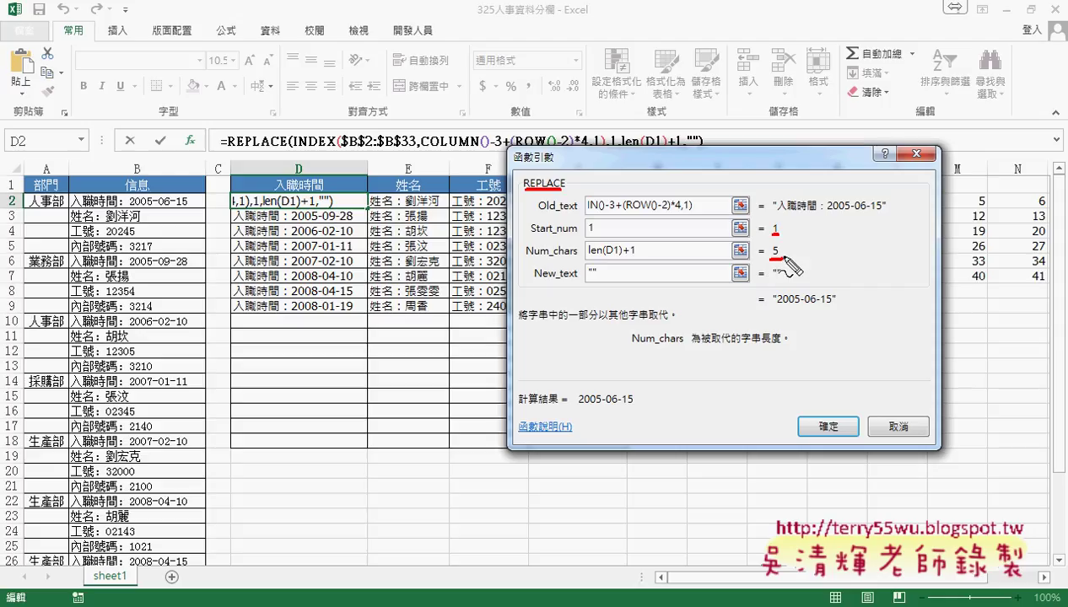
drag(773, 214, 824, 215)
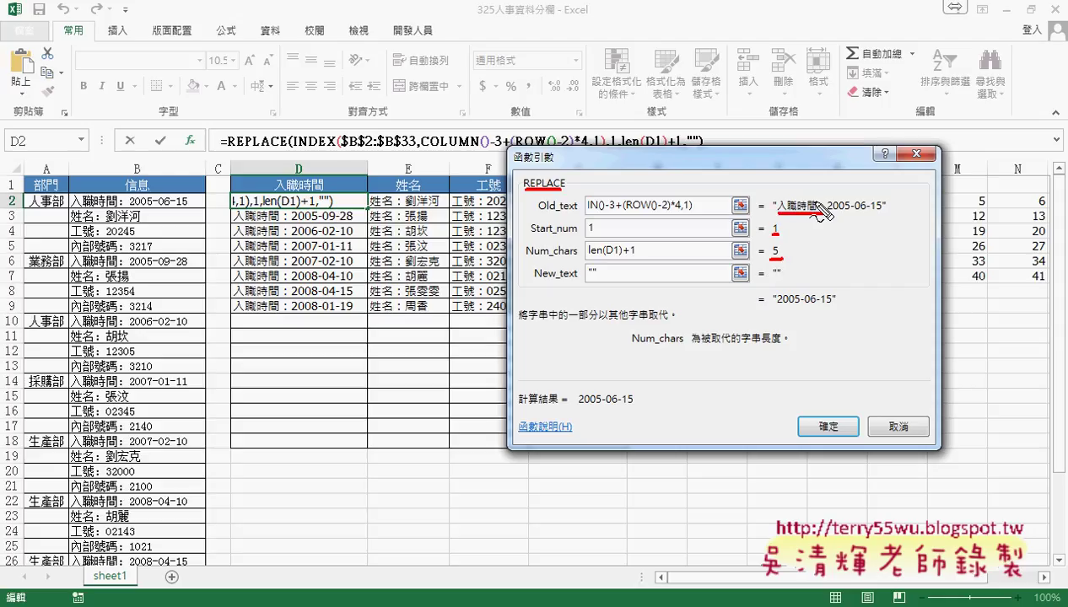
drag(772, 278, 790, 278)
mouse_move(810, 190)
mouse_down()
mouse_move(793, 212)
mouse_move(877, 213)
mouse_move(824, 291)
mouse_move(854, 281)
mouse_up()
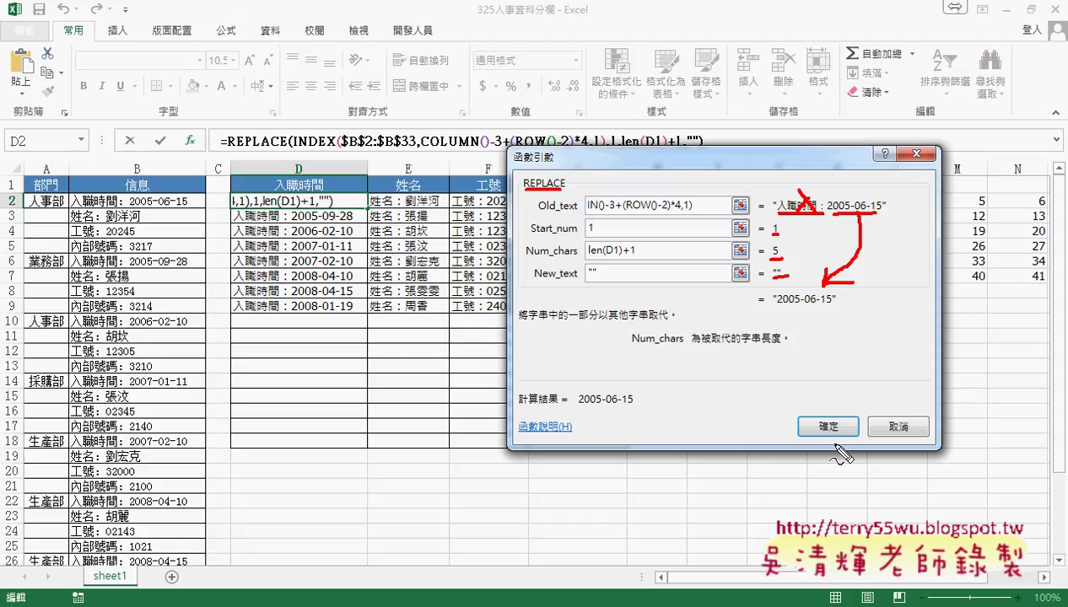
drag(823, 437, 819, 449)
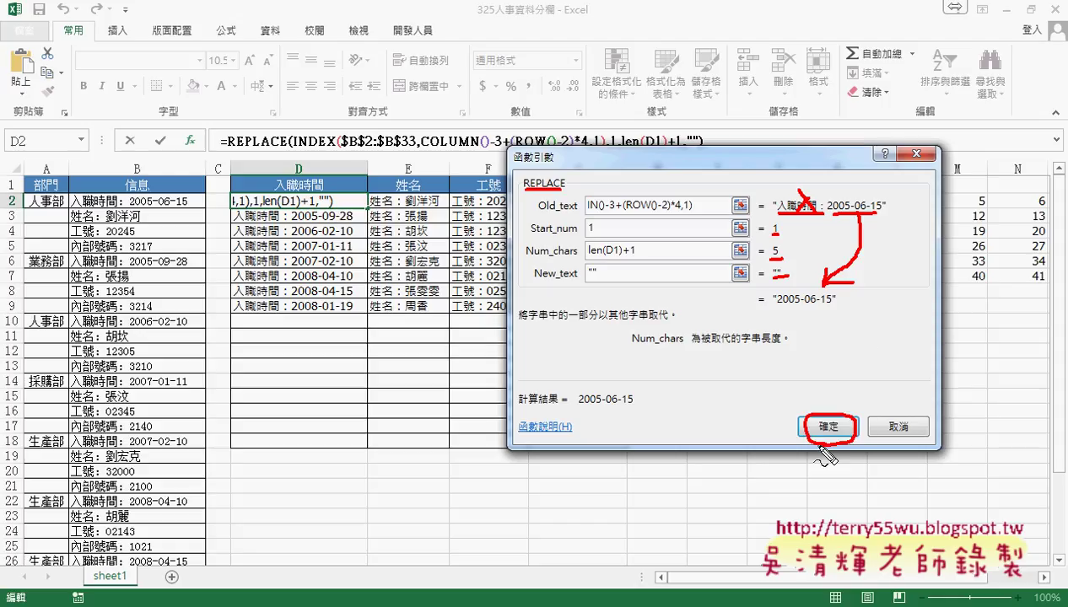
mouse_move(378, 203)
mouse_down()
mouse_move(467, 209)
mouse_move(455, 212)
mouse_up()
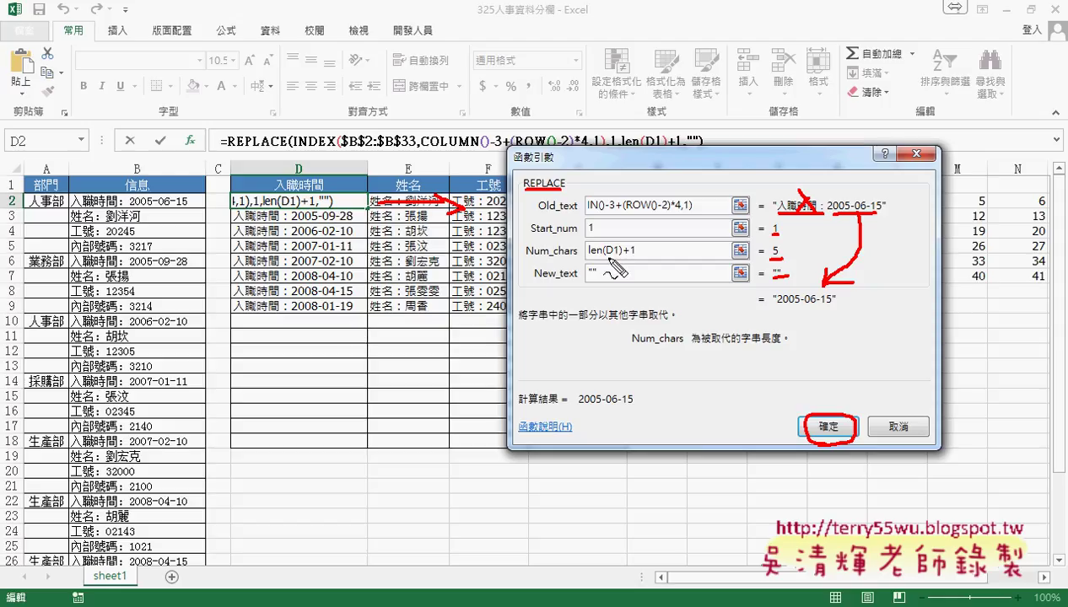
drag(603, 259, 617, 259)
drag(305, 157, 304, 159)
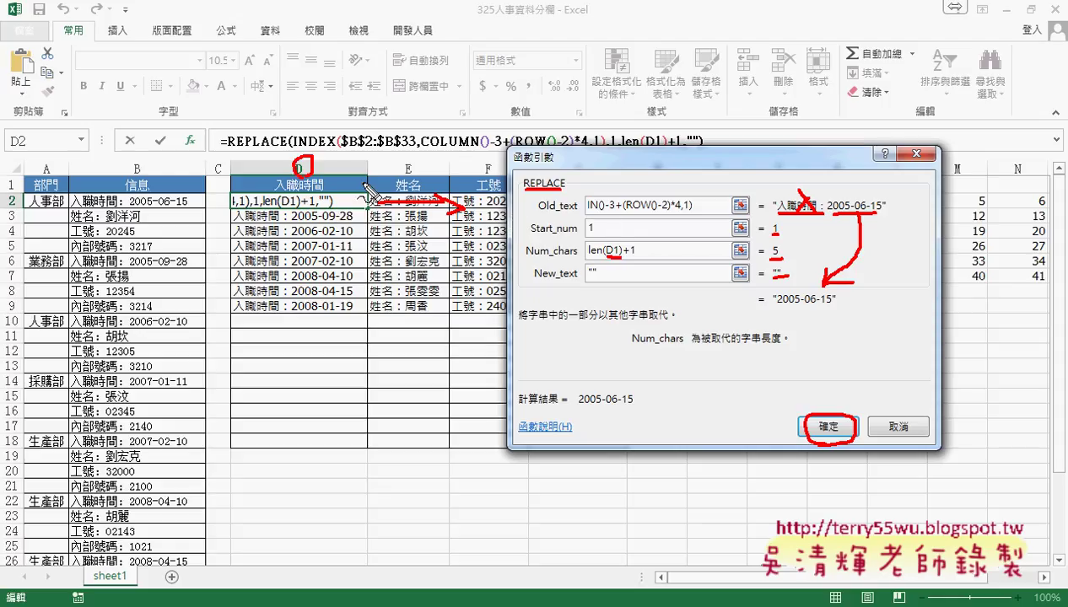
drag(396, 174, 418, 167)
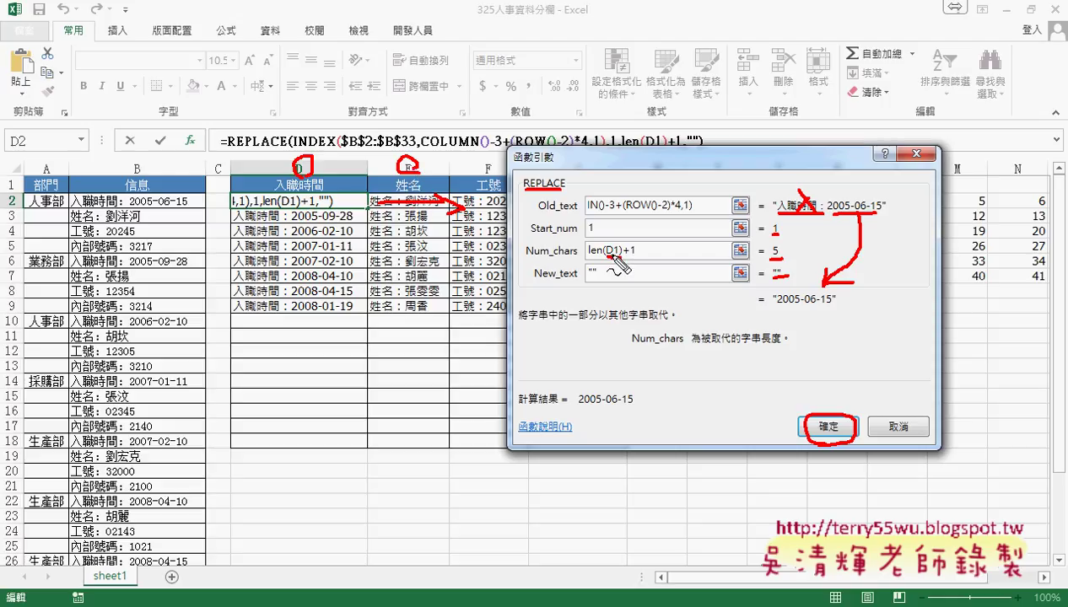
drag(604, 260, 621, 260)
mouse_move(717, 214)
mouse_down()
mouse_move(714, 299)
mouse_move(727, 272)
mouse_up()
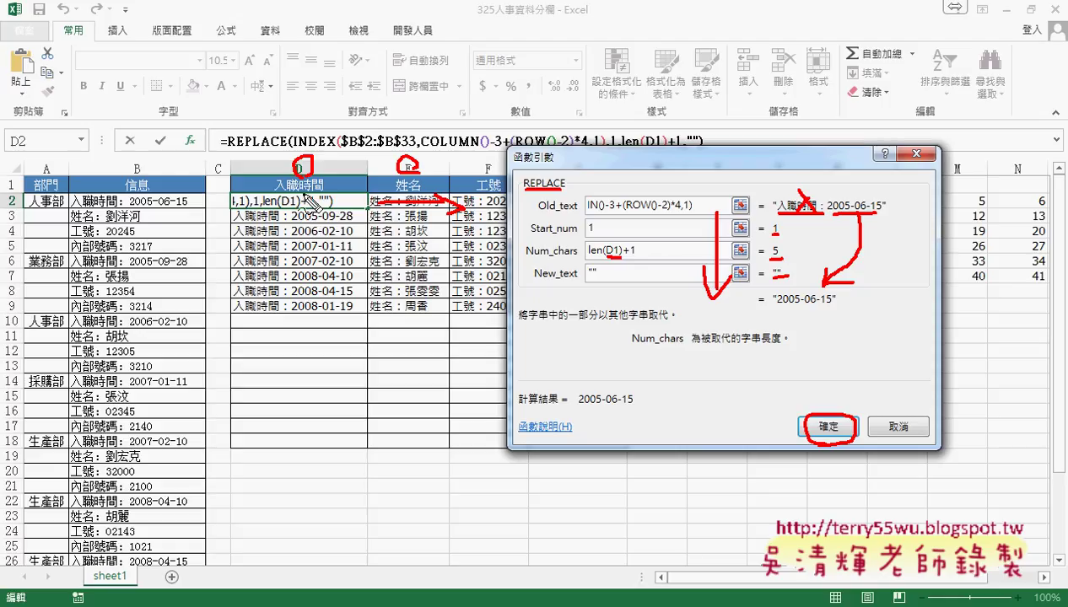
- Change the character count from len(D1)+1 to len(D$1)+1 to lock row 1
key(Escape)
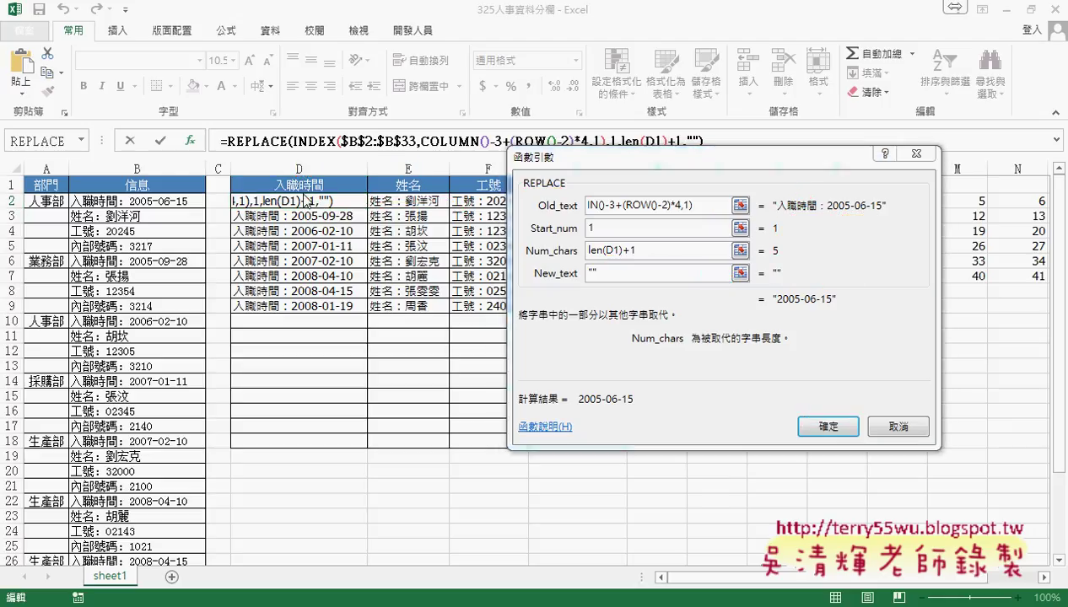
click(615, 249)
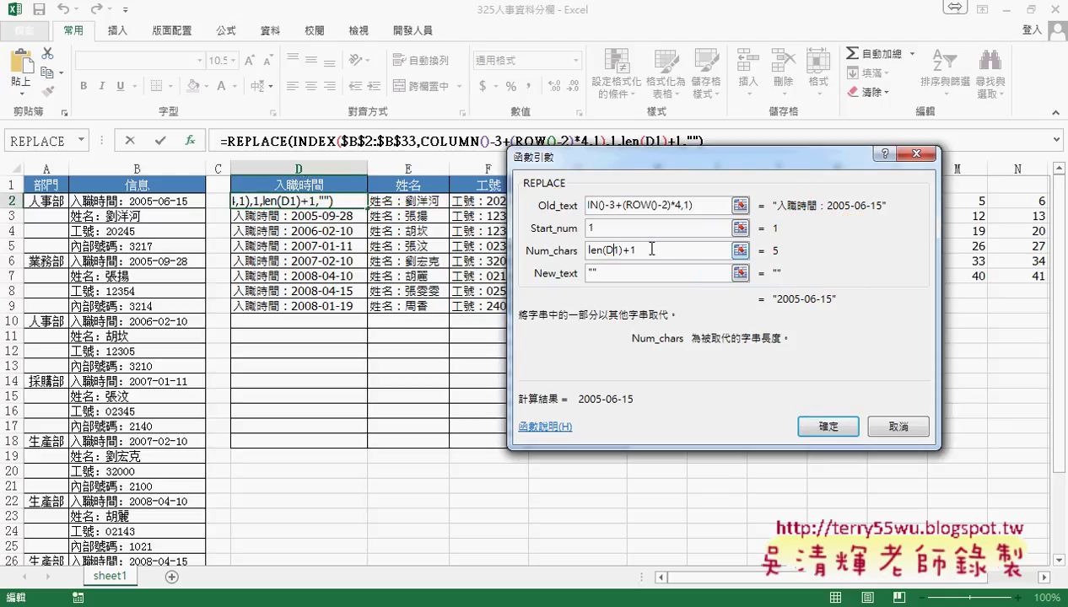
text($)
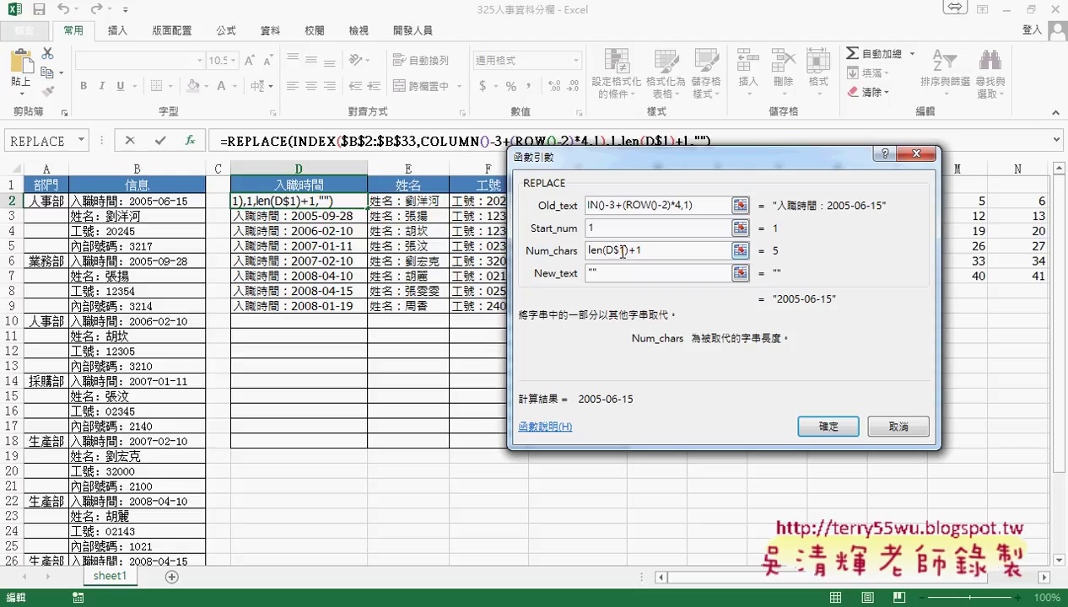
drag(614, 250, 625, 250)
- Commit the REPLACE formula in D2 and fill it across to G2 and down to row 9
click(833, 429)
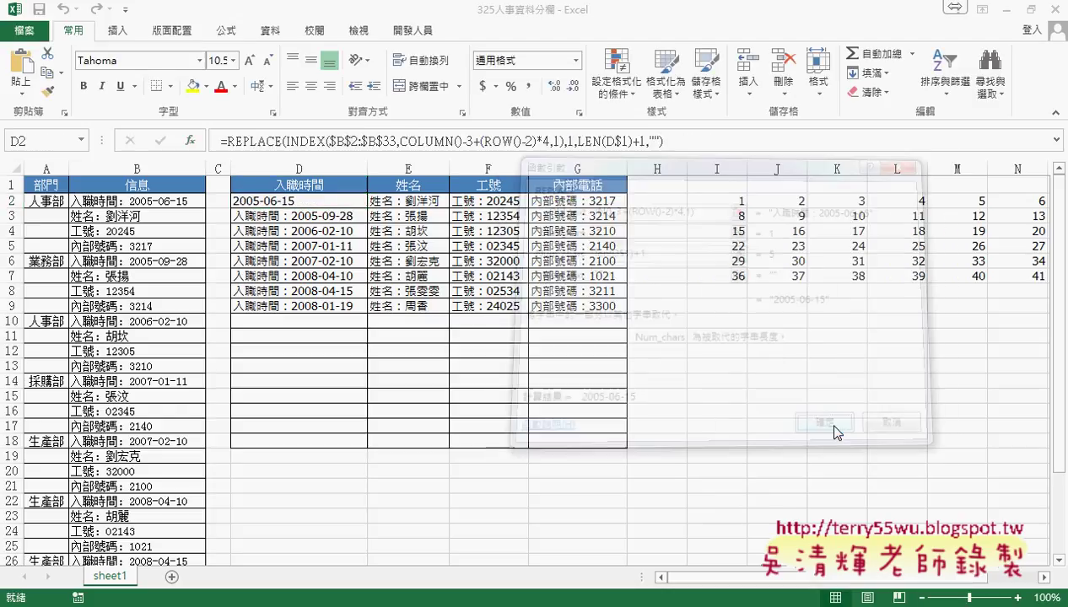
click(347, 204)
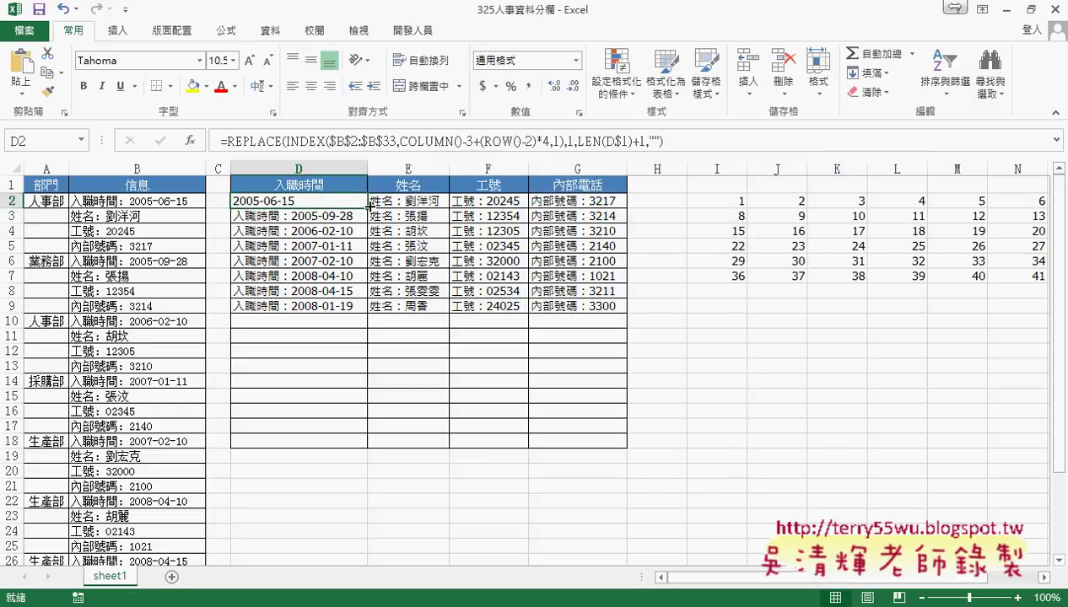
drag(368, 206, 624, 202)
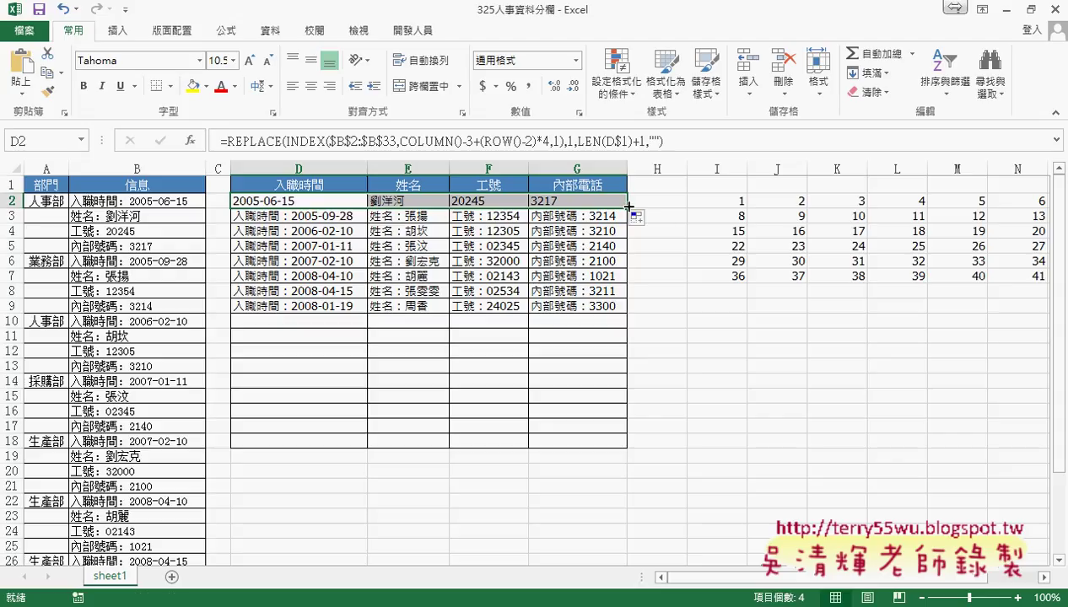
drag(628, 207, 631, 313)
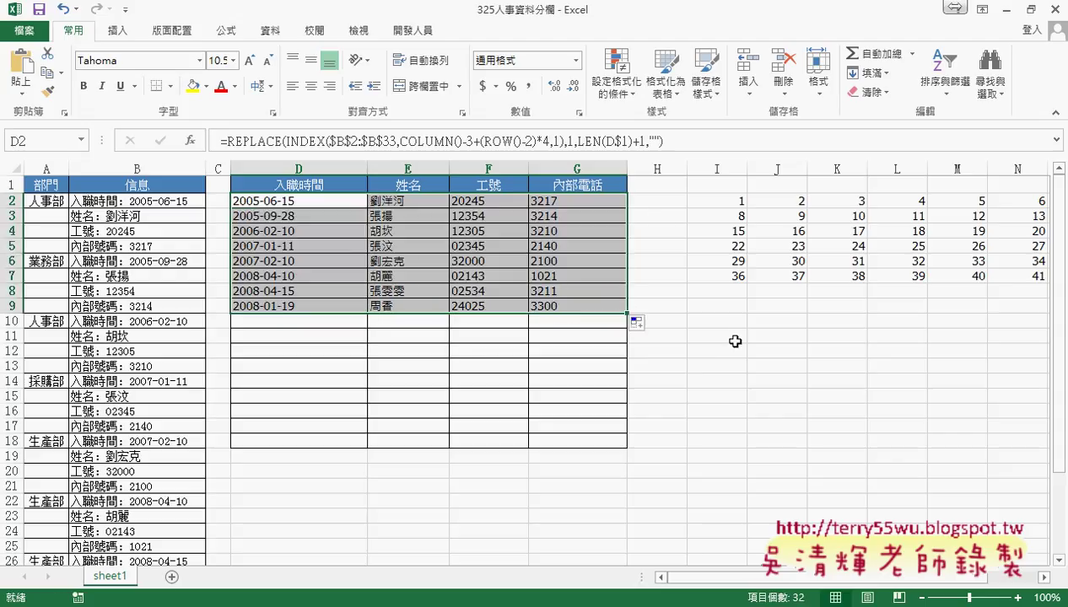
drag(324, 168, 579, 169)
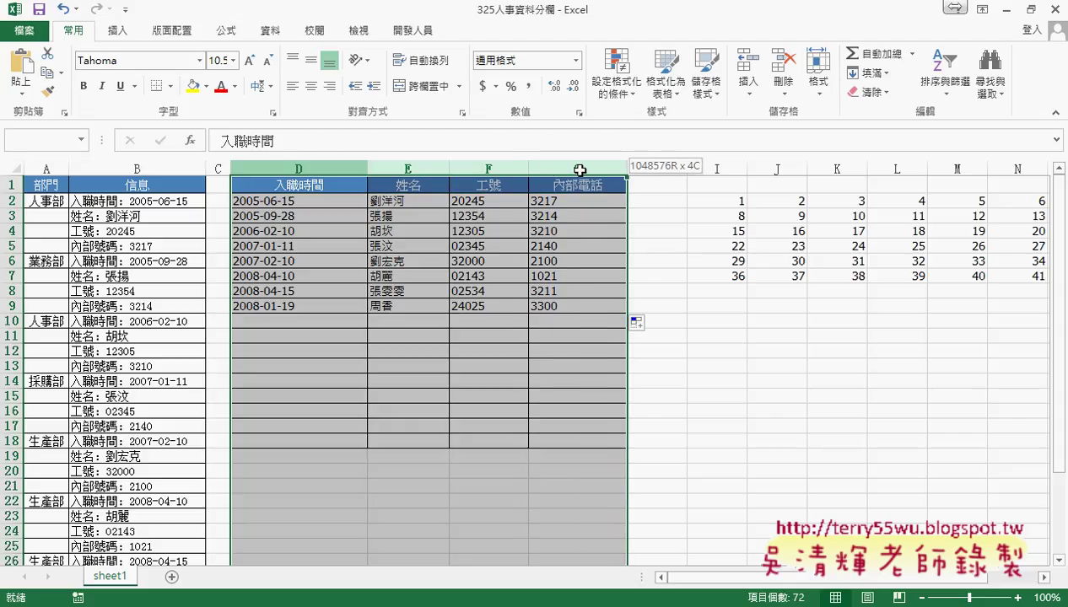
- AutoFit columns D–G to their contents and select the converted data D2:G9
click(818, 74)
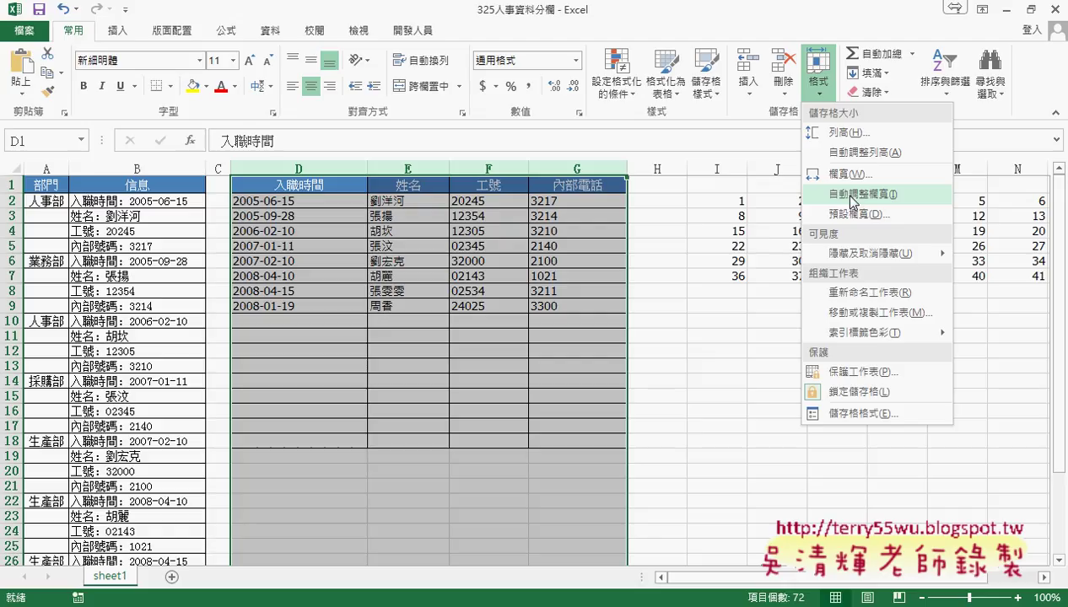
click(846, 195)
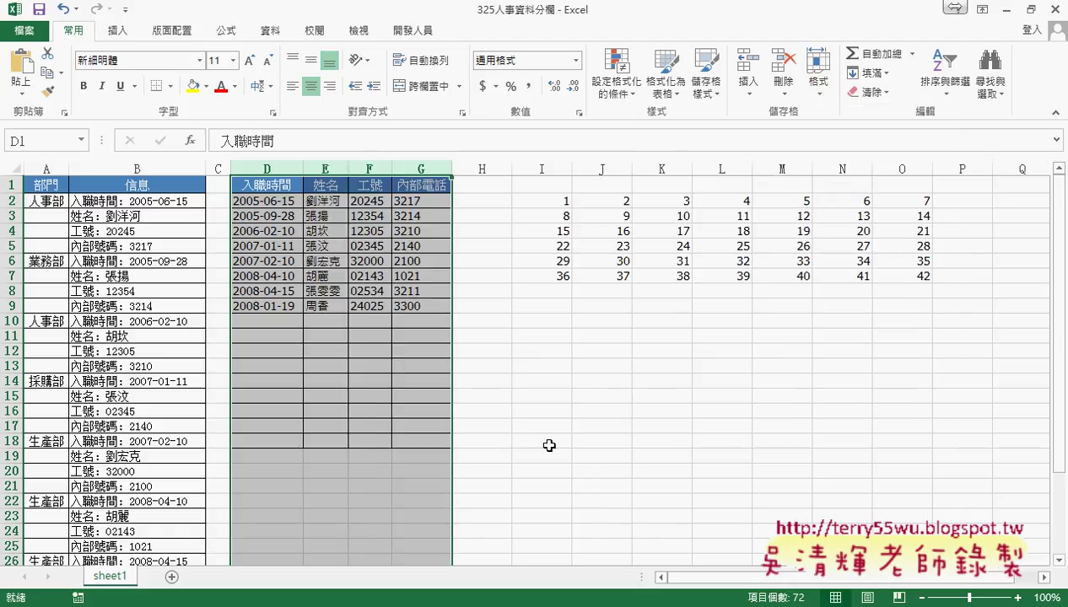
click(372, 344)
drag(268, 202, 418, 304)
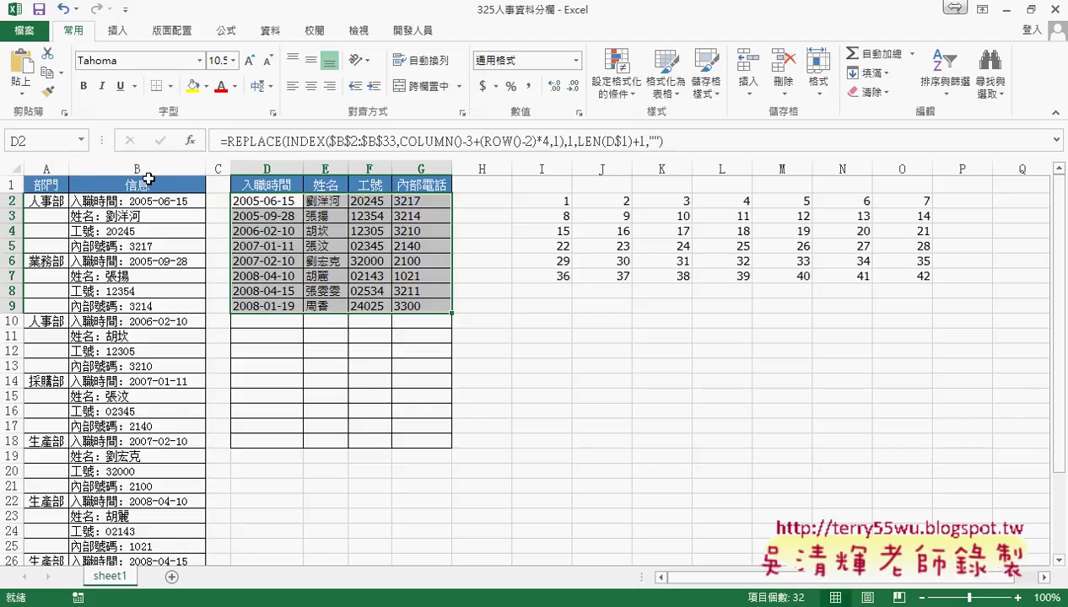
drag(150, 168, 19, 165)
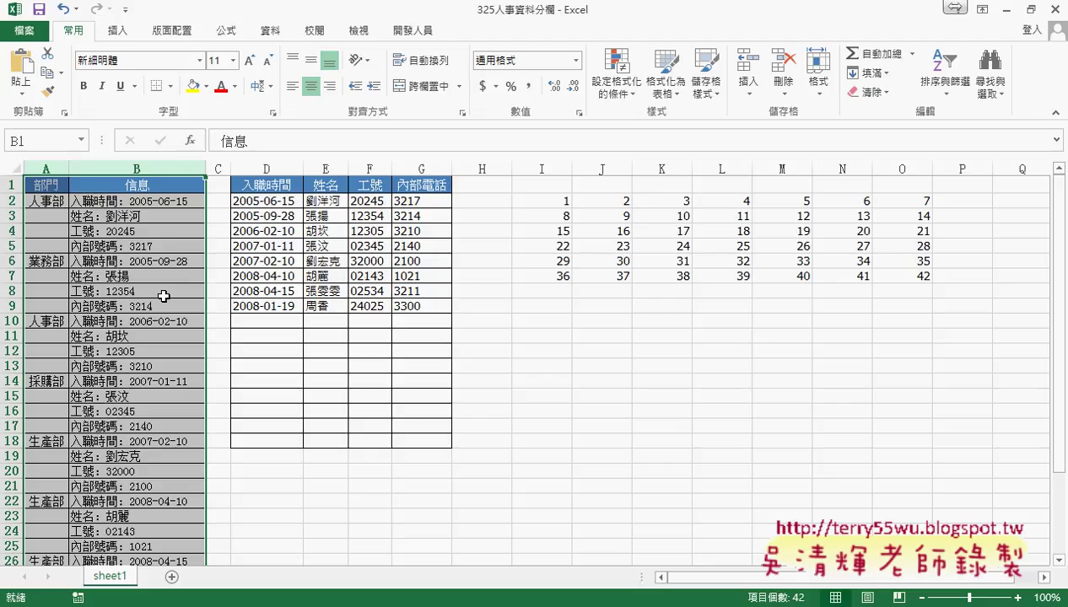
click(268, 203)
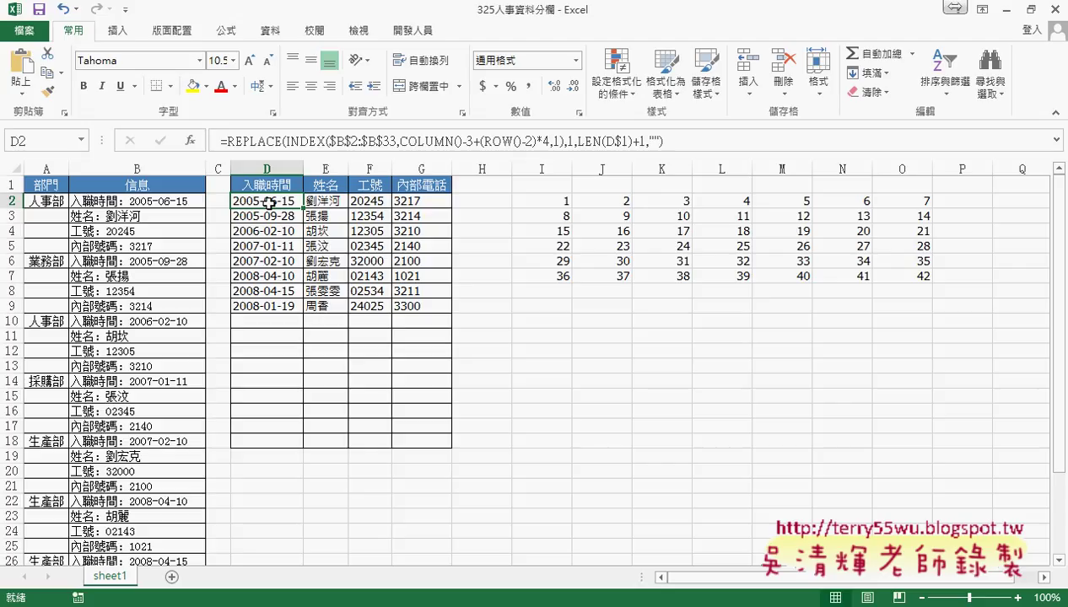
click(398, 142)
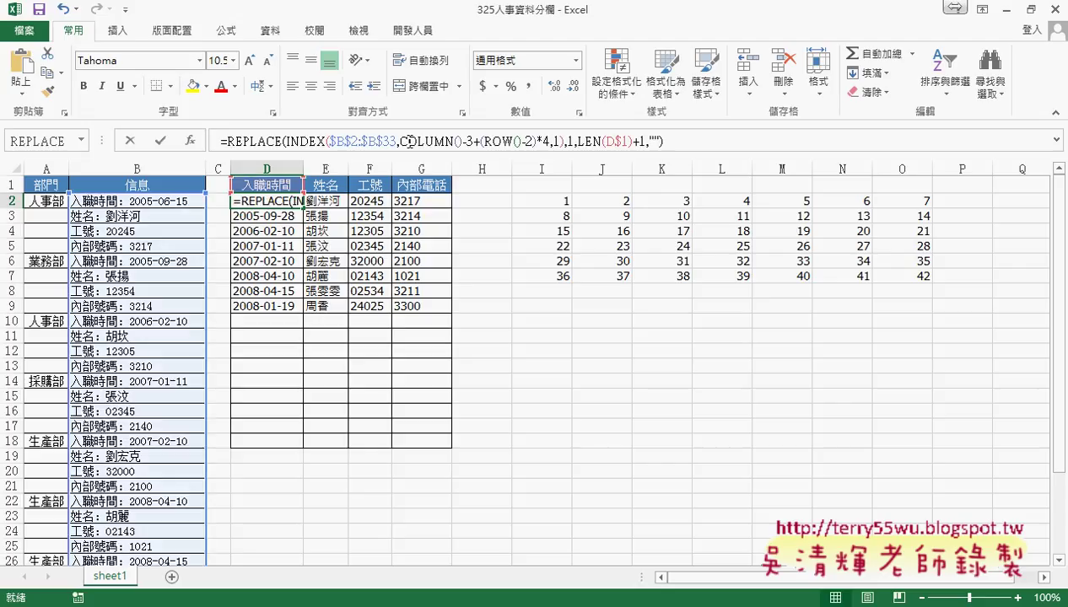
key(shift+Home)
shift+click(649, 141)
drag(649, 141, 564, 142)
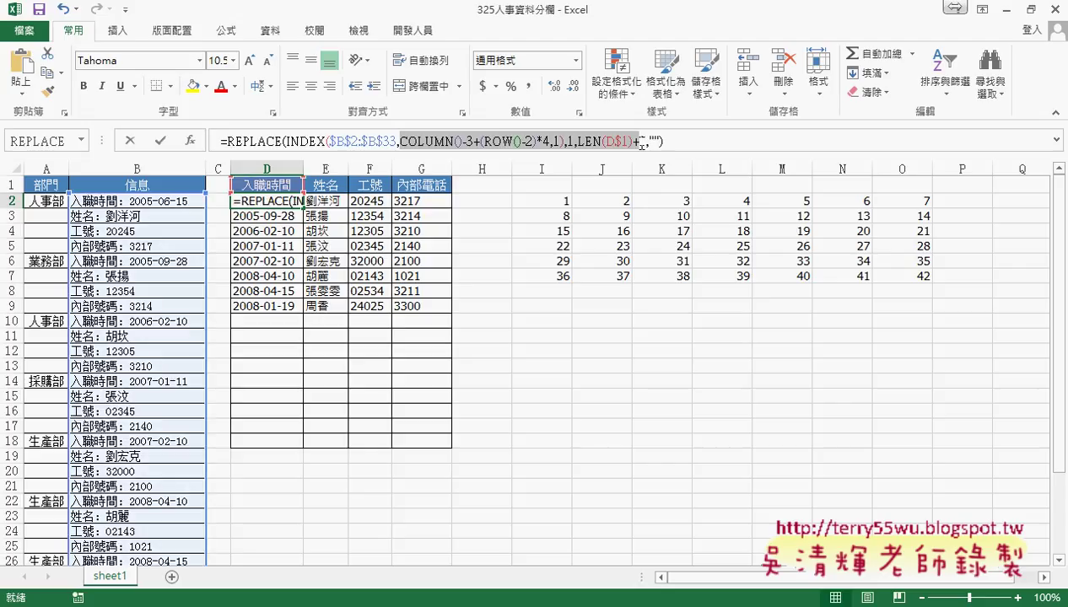